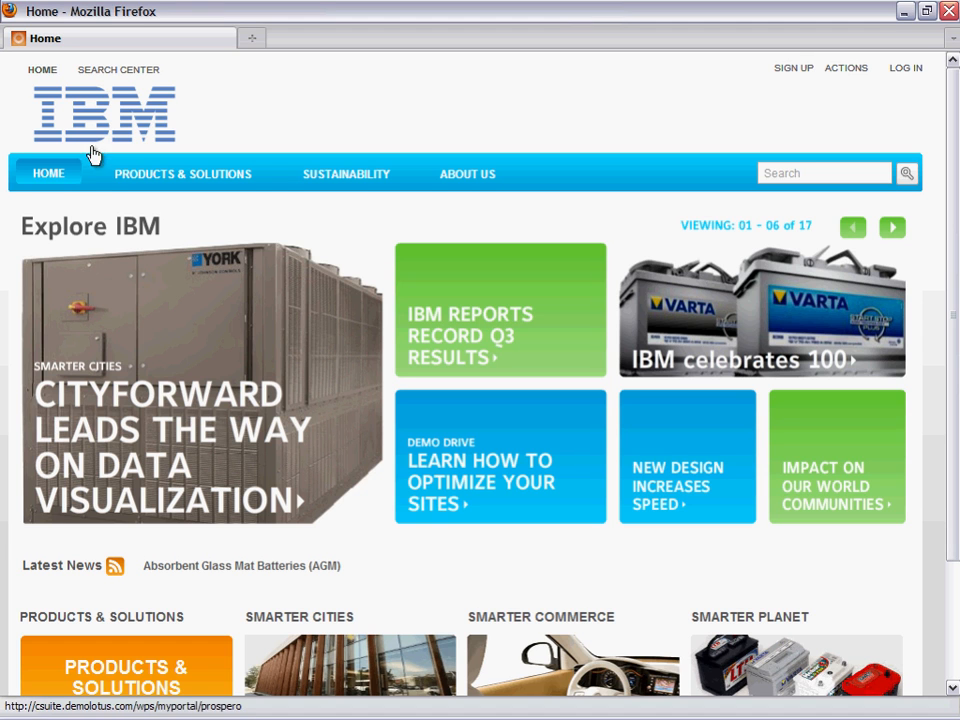
- Log in to the IBM site using the filled-in user ID and password
click(28, 179)
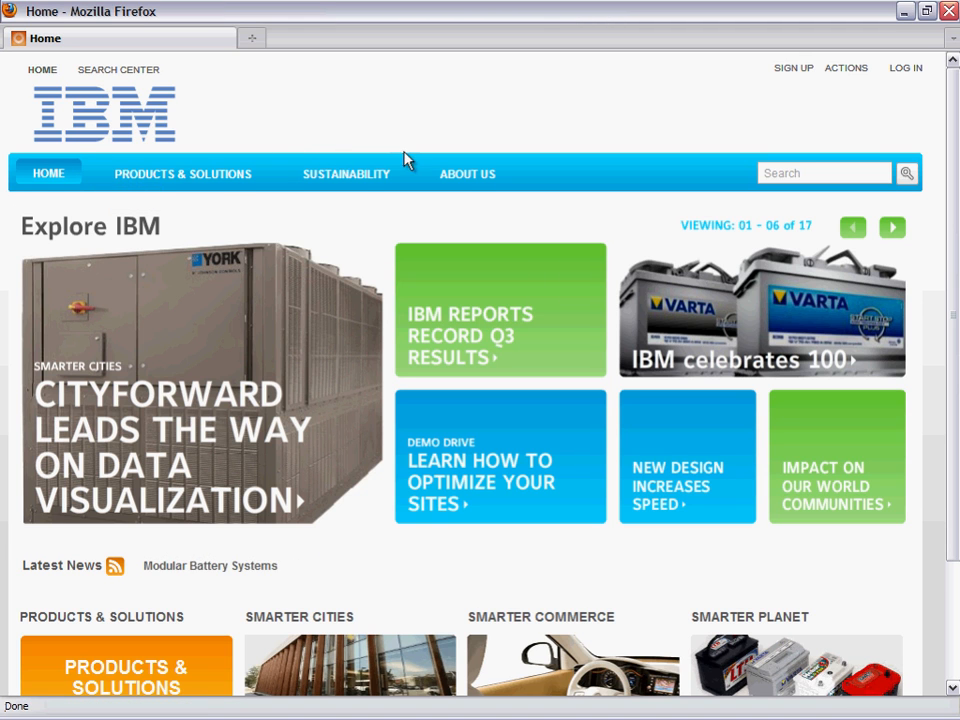
mouse_move(469, 170)
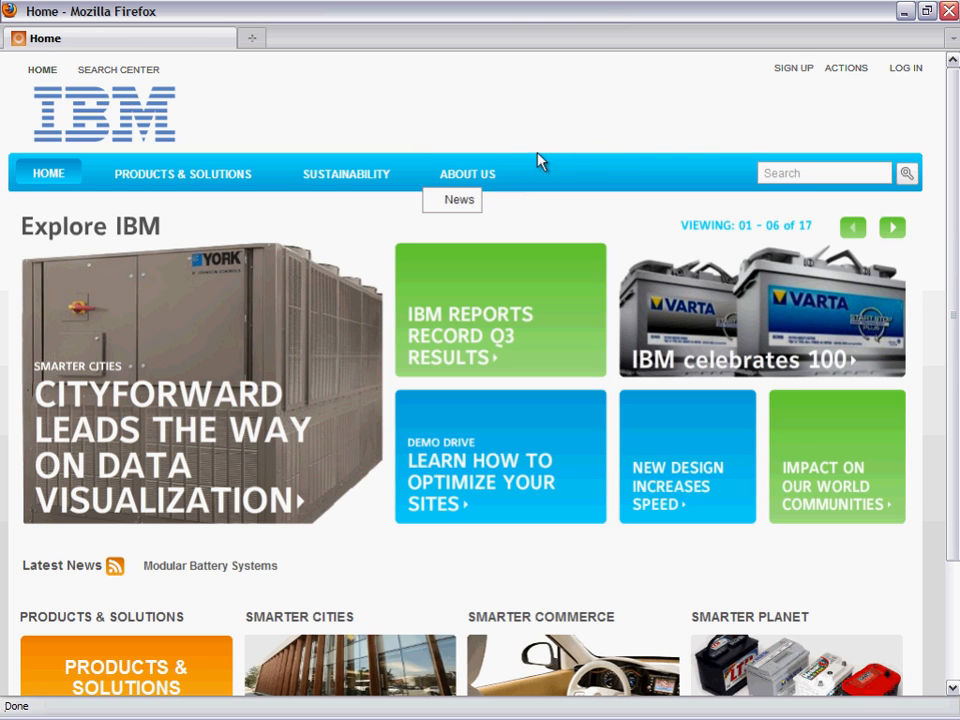
click(900, 76)
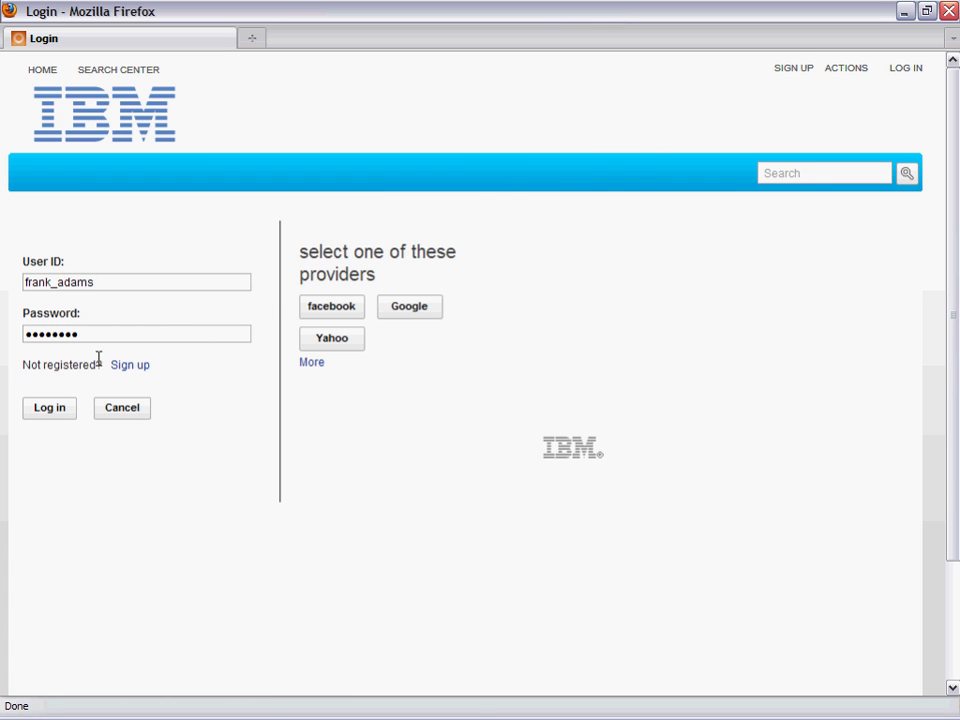
click(33, 412)
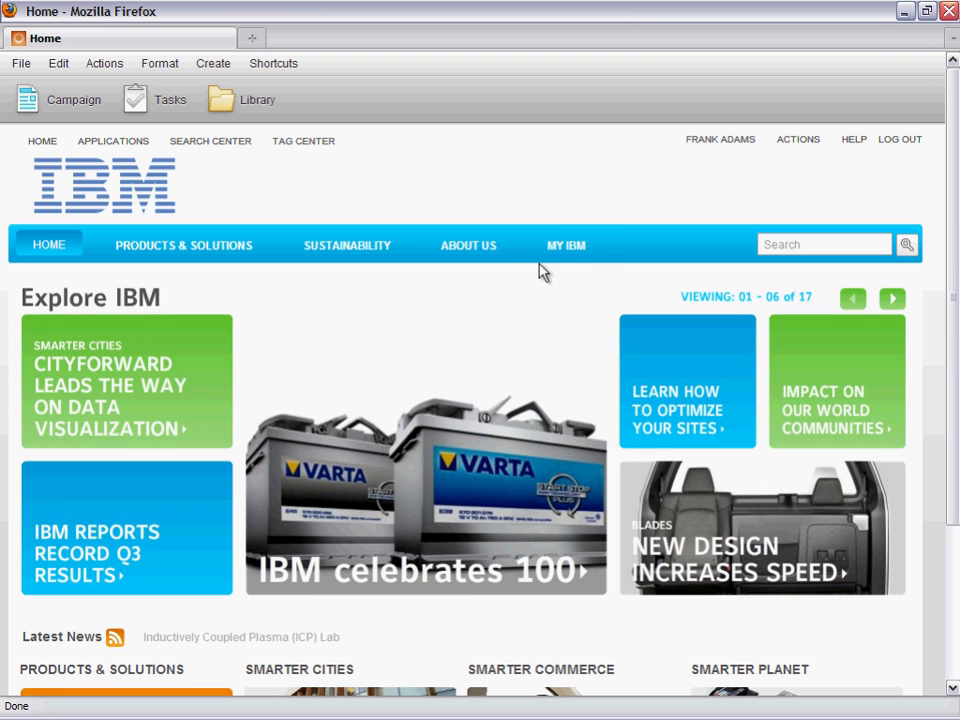
- Open the HR page under My IBM and look through its Legal, New Employees, Retirement and Policies document lists
mouse_move(558, 251)
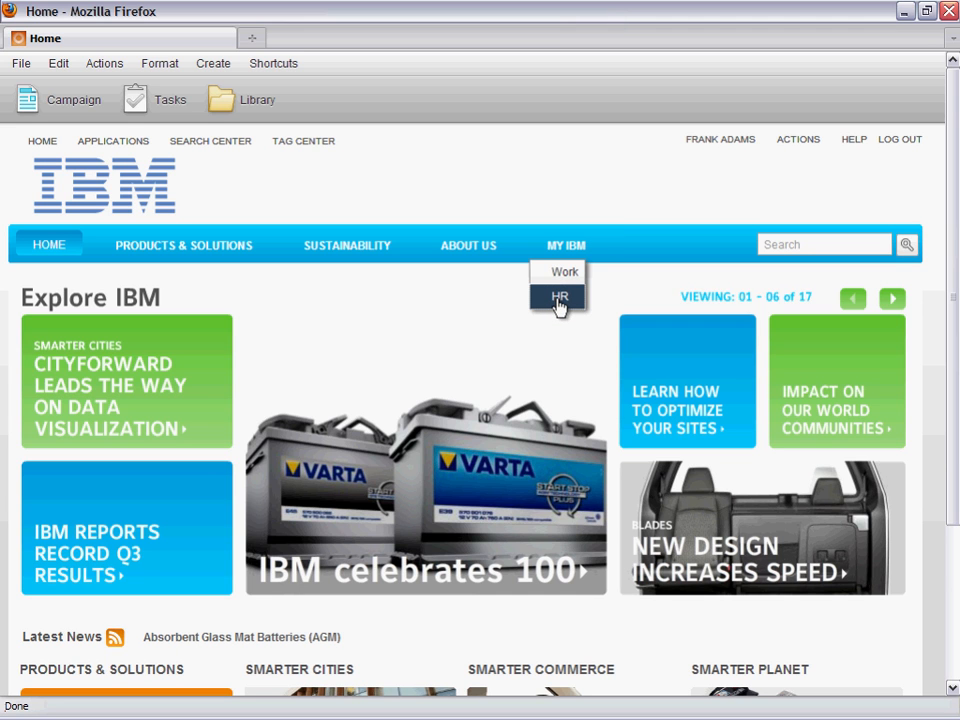
click(558, 299)
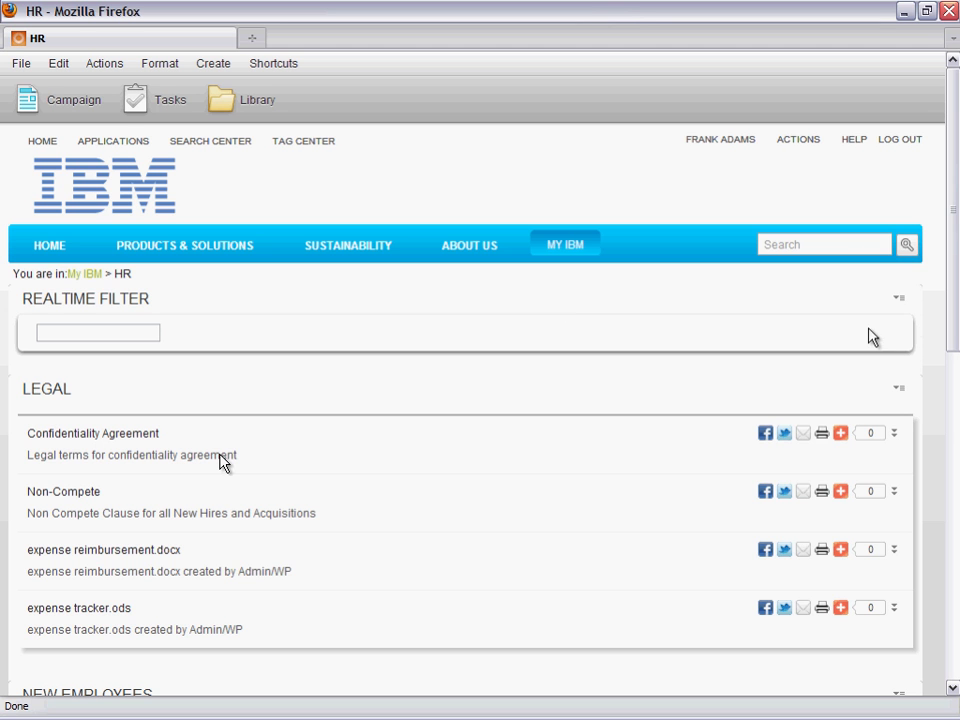
drag(951, 311, 951, 340)
scroll(221, 455, down, 3)
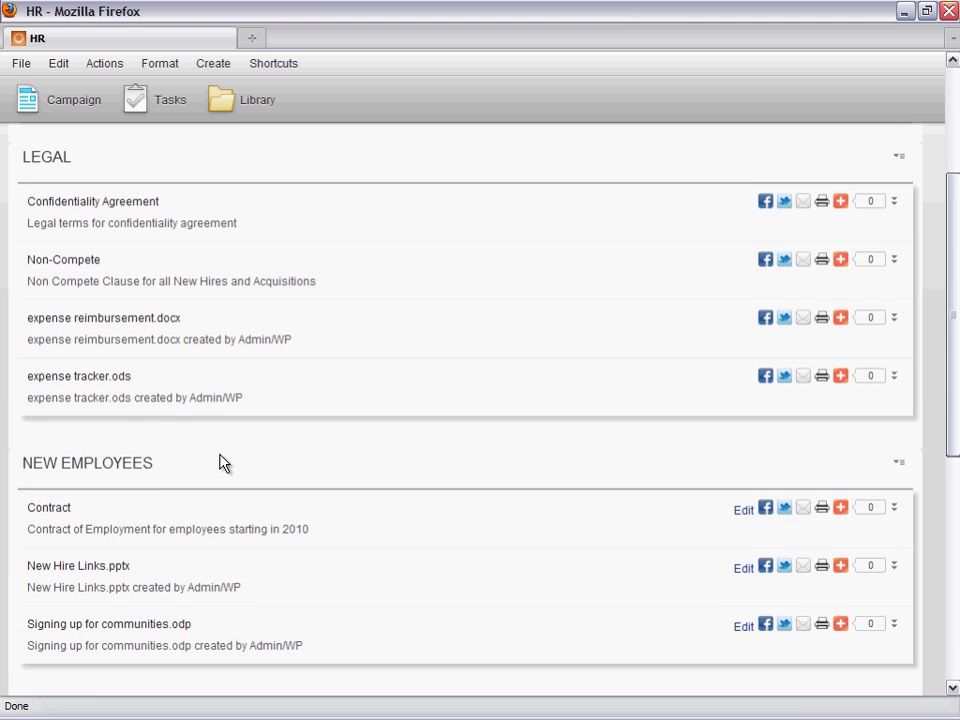
scroll(221, 461, down, 3)
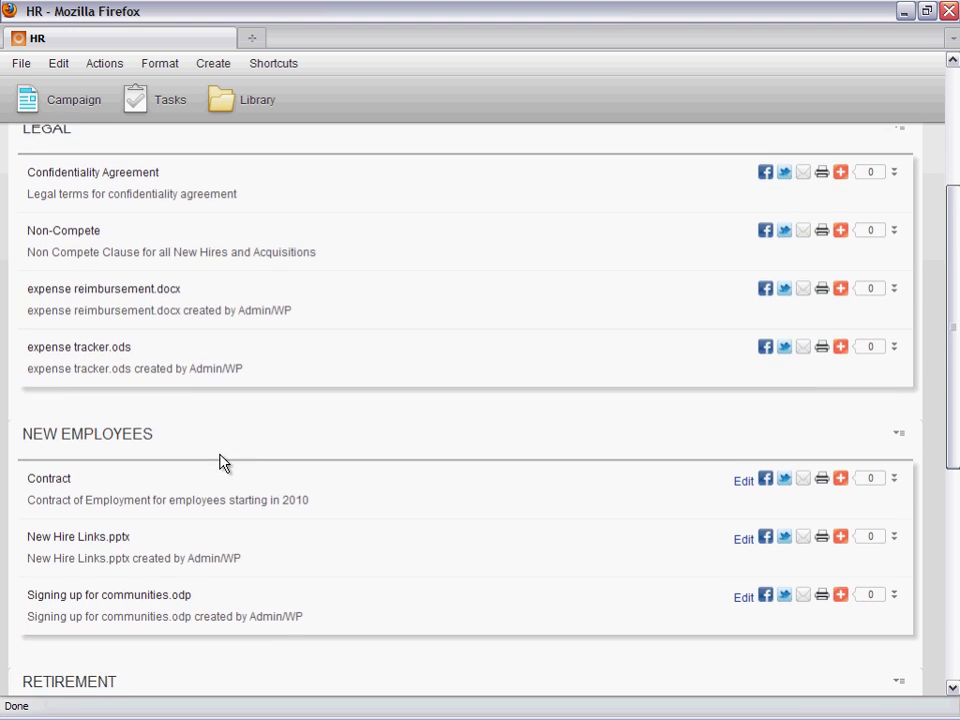
scroll(221, 461, down, 3)
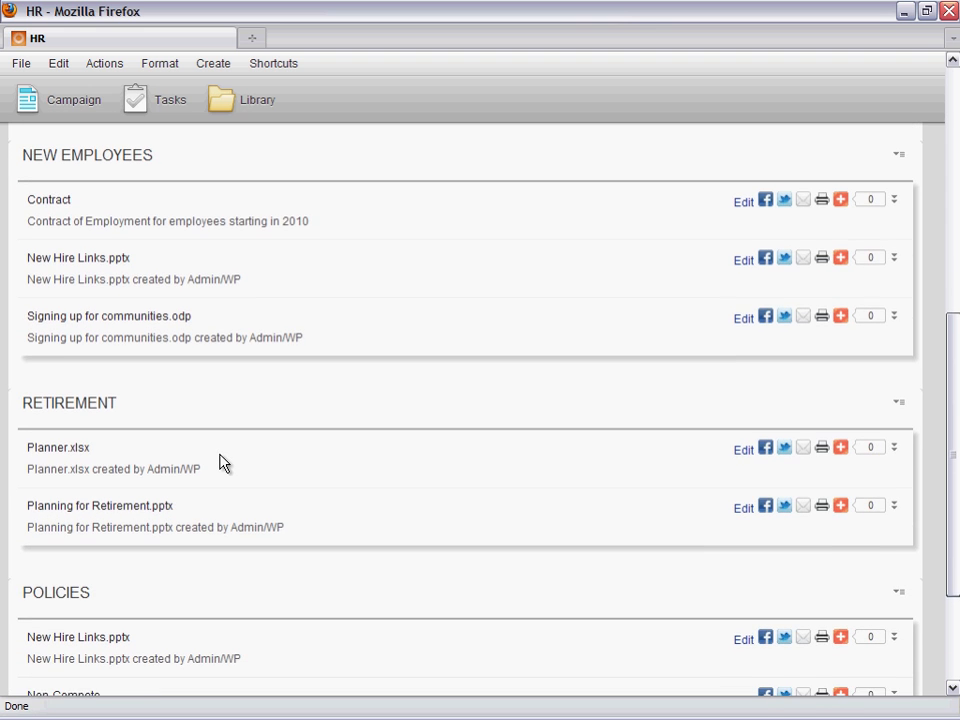
scroll(221, 461, down, 3)
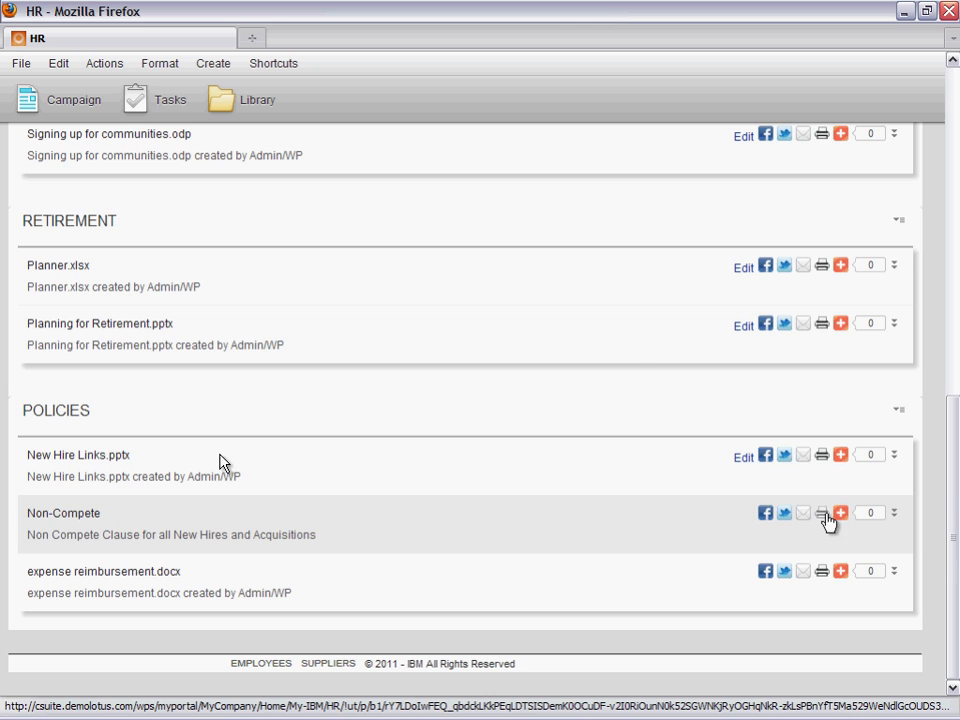
- Expand the details of the Non-Compete entry under Policies to read its preview text and related files
mouse_move(840, 518)
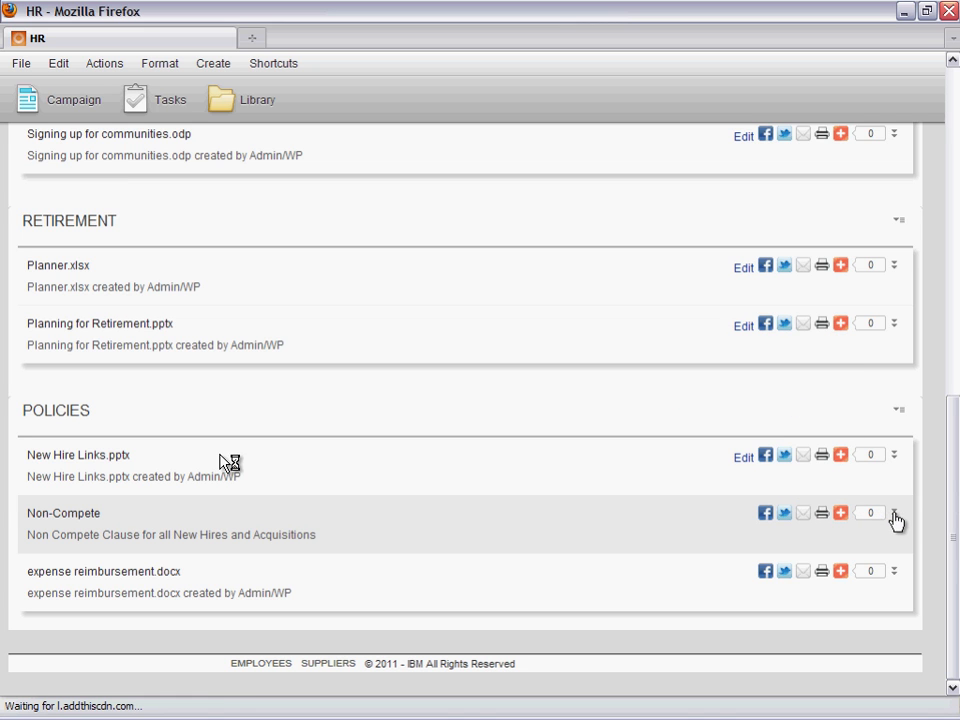
click(895, 516)
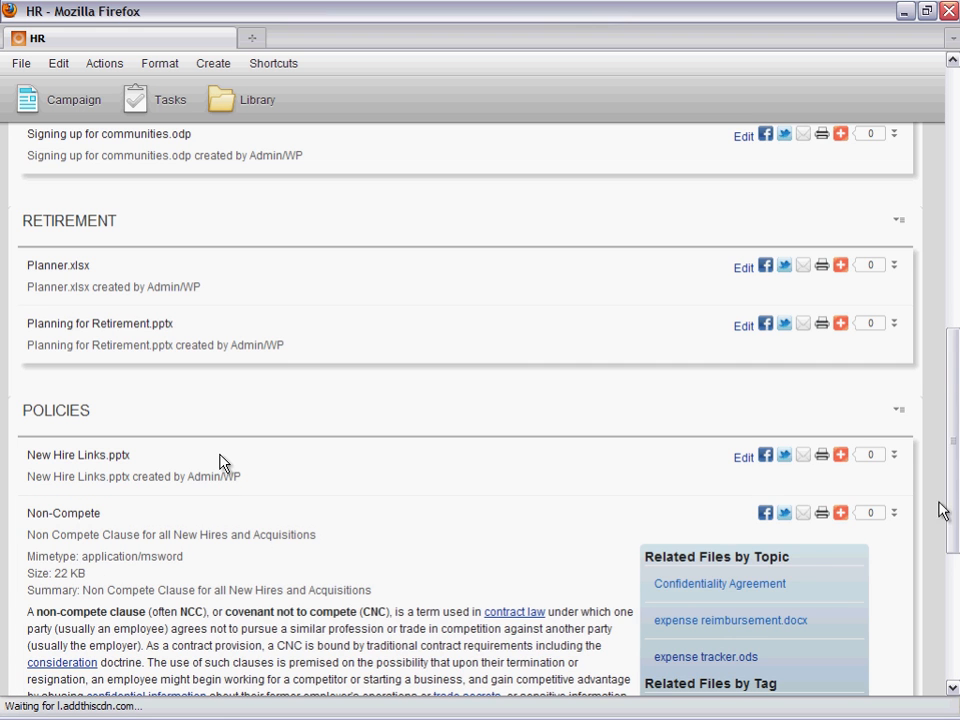
scroll(222, 462, down, 5)
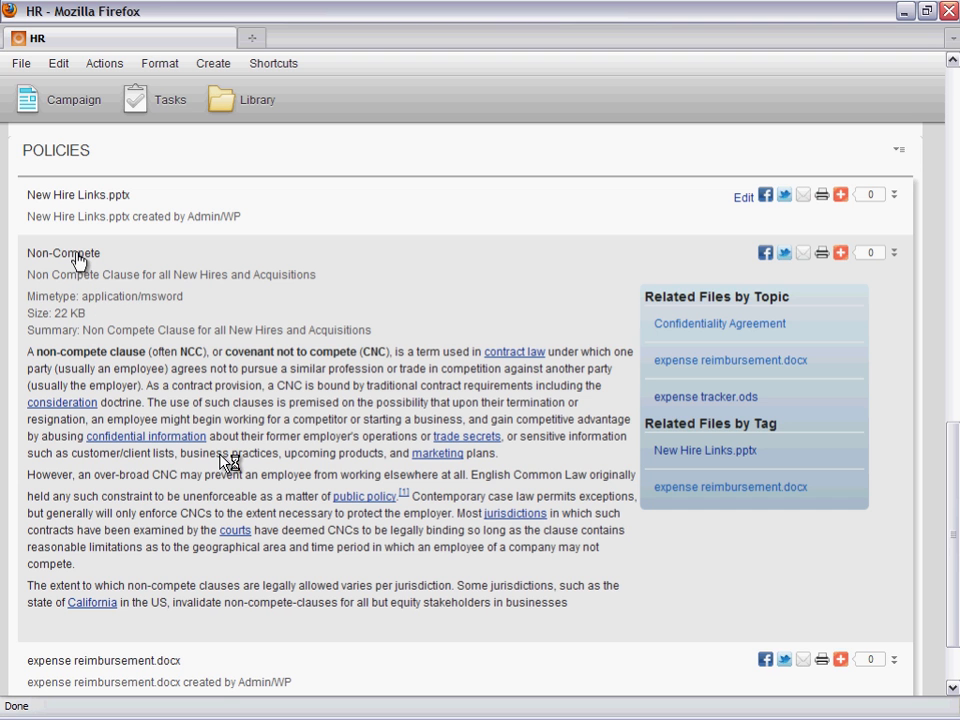
- Open the Non-Compete document in Microsoft Word, highlight its opening words, and close both the document and the downloads list
click(78, 258)
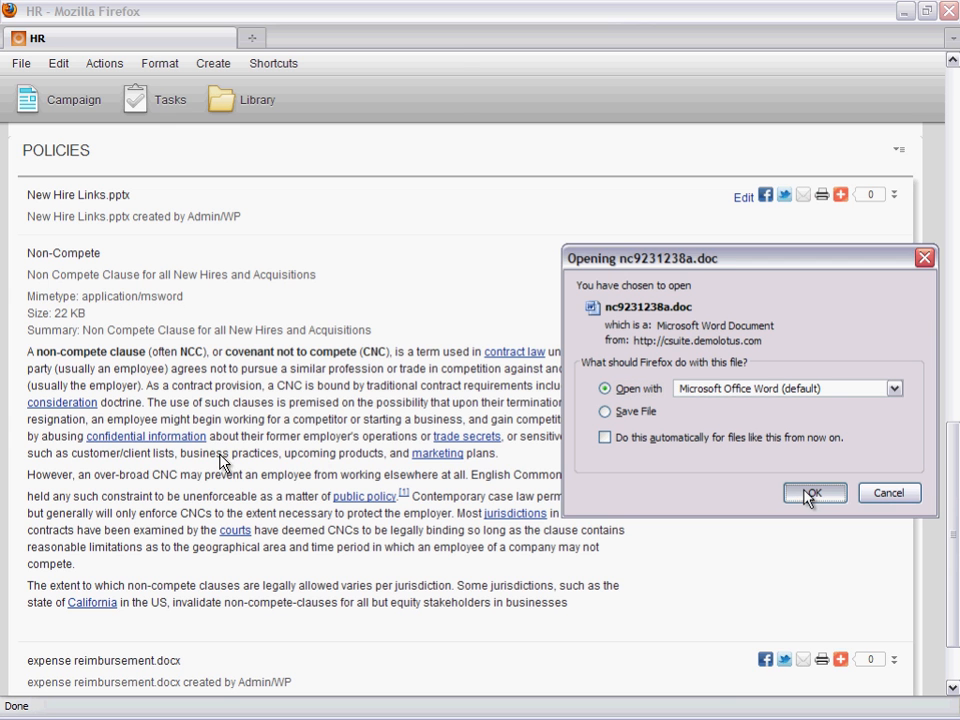
click(813, 495)
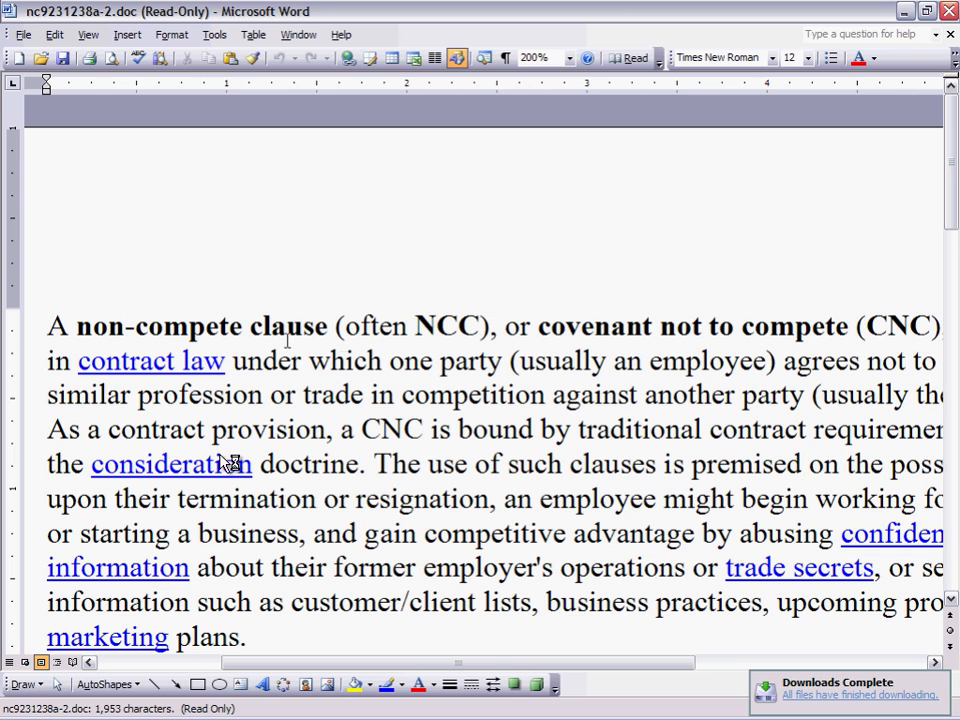
drag(47, 326, 537, 326)
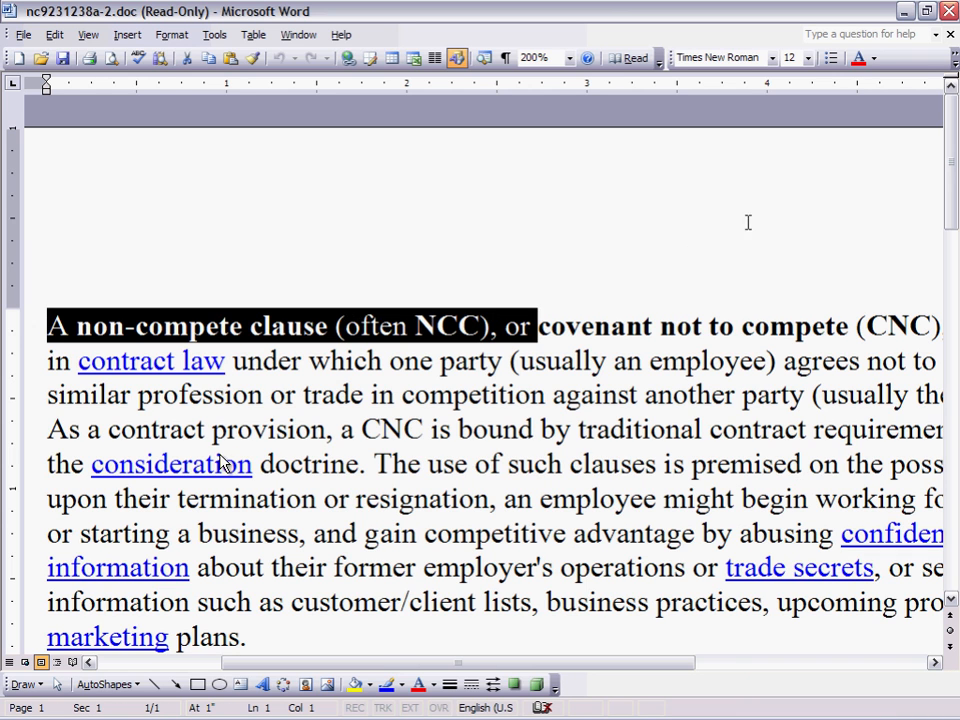
click(950, 12)
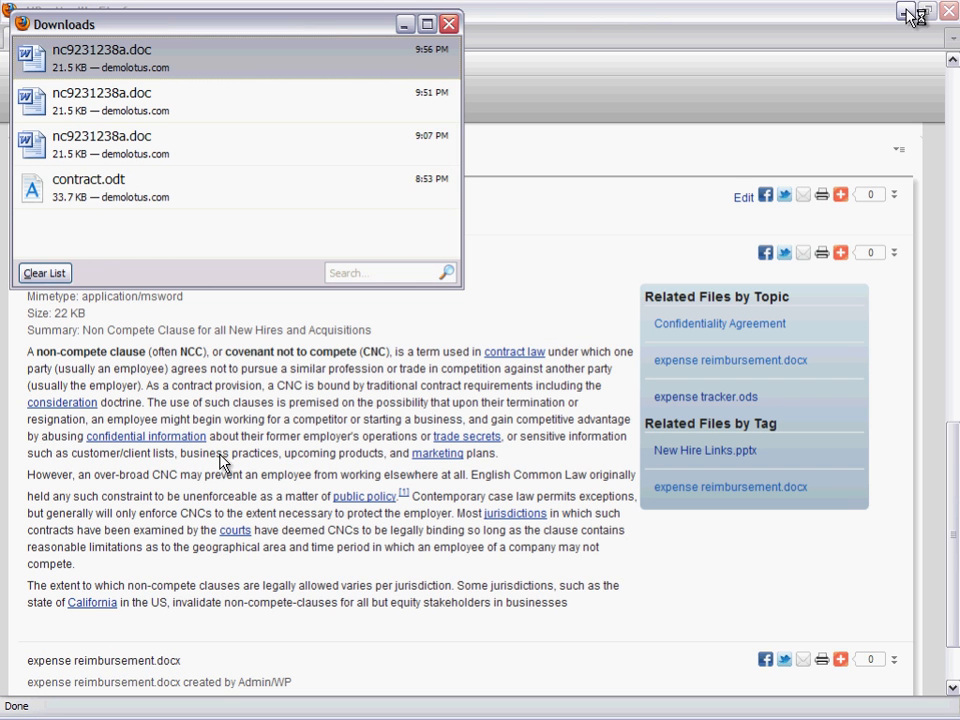
click(449, 23)
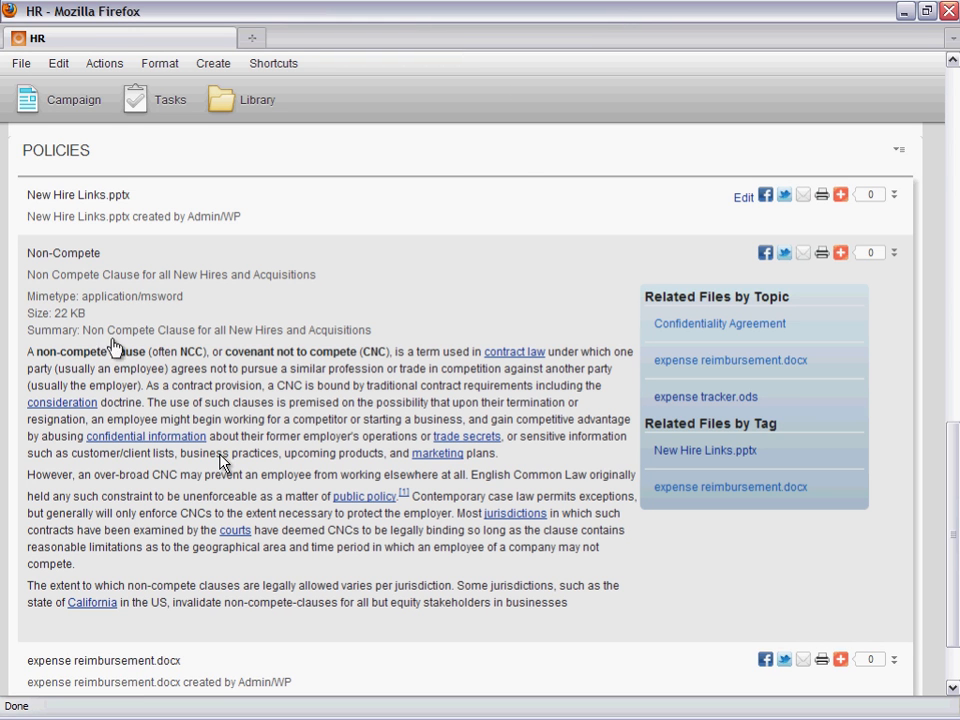
- Highlight the opening line of the Non-Compete preview text and collapse the entry's details
drag(29, 358, 387, 364)
click(392, 358)
click(896, 258)
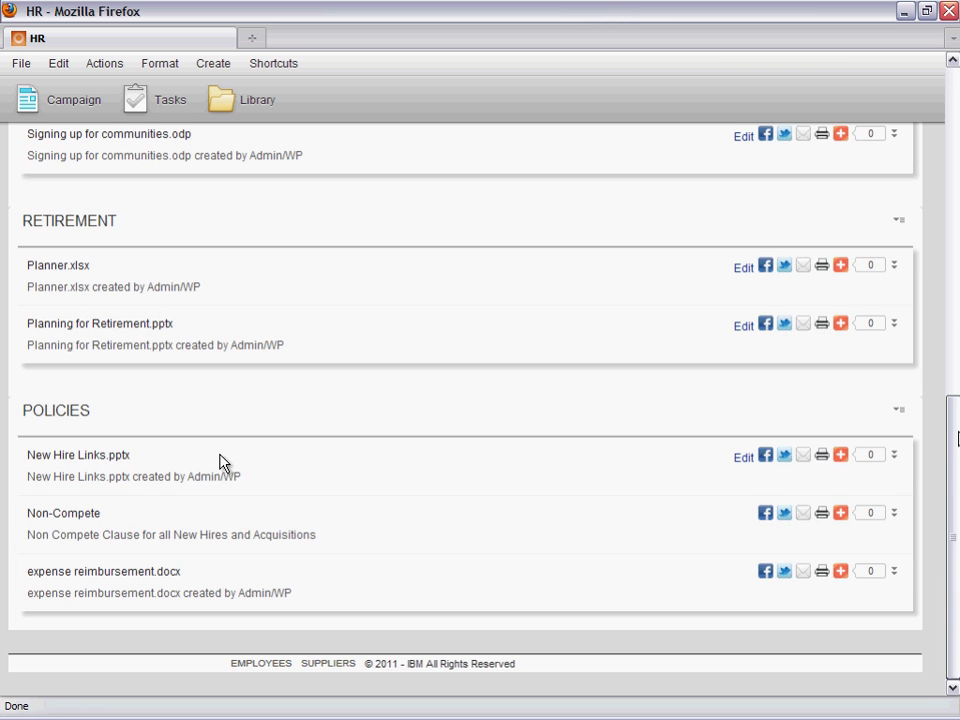
- Open the Contract item under New Employees for editing and change its summary to "Contract of Employment for employees starting in 2011"
drag(957, 437, 949, 219)
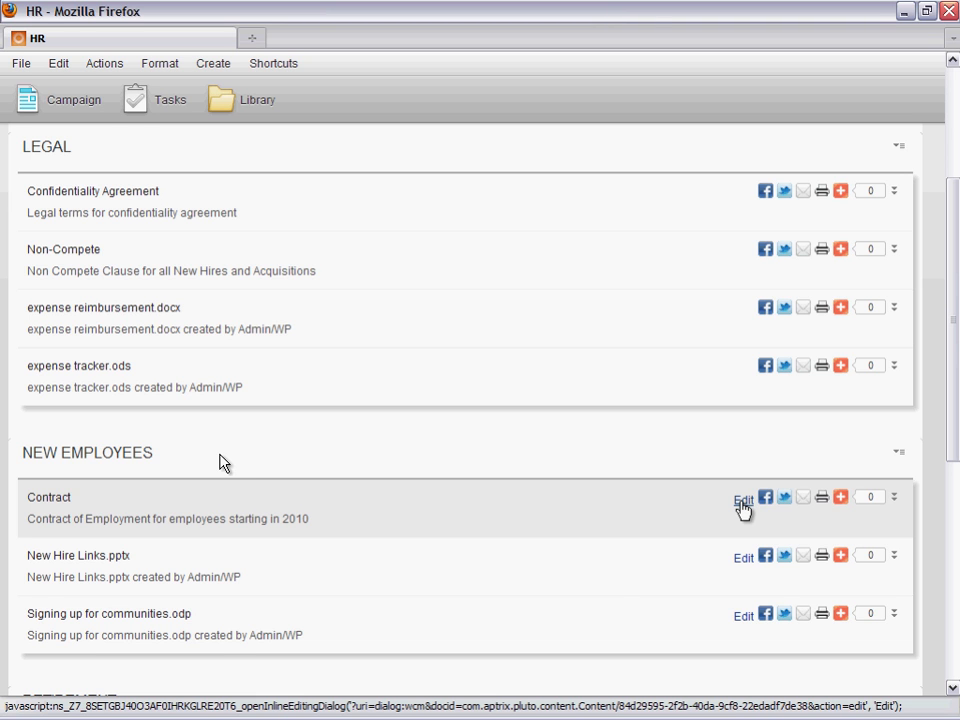
click(741, 503)
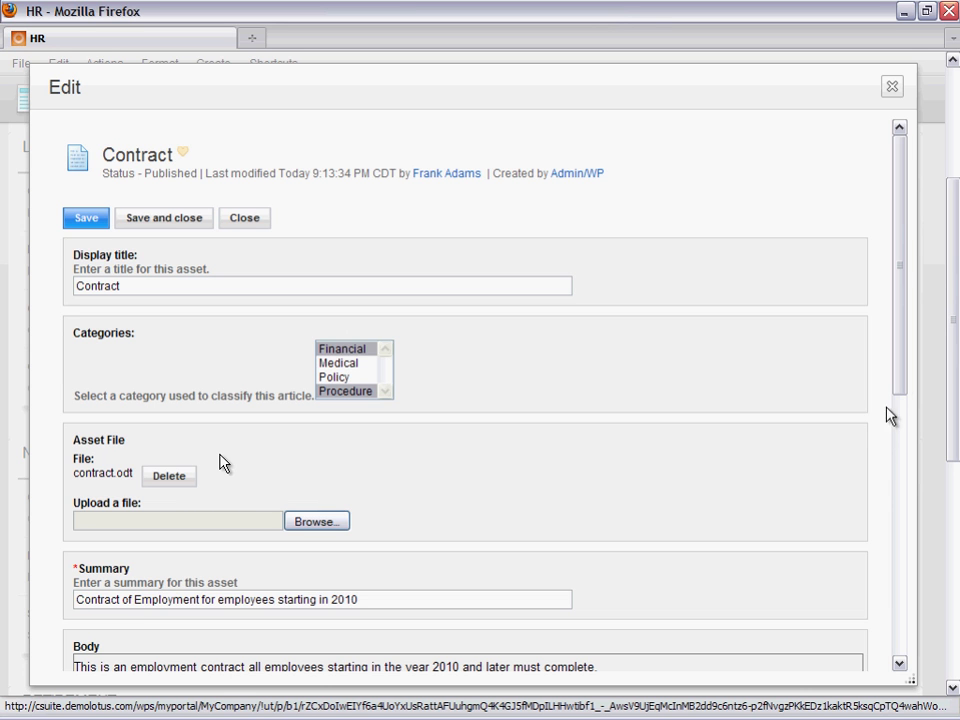
drag(902, 381, 940, 463)
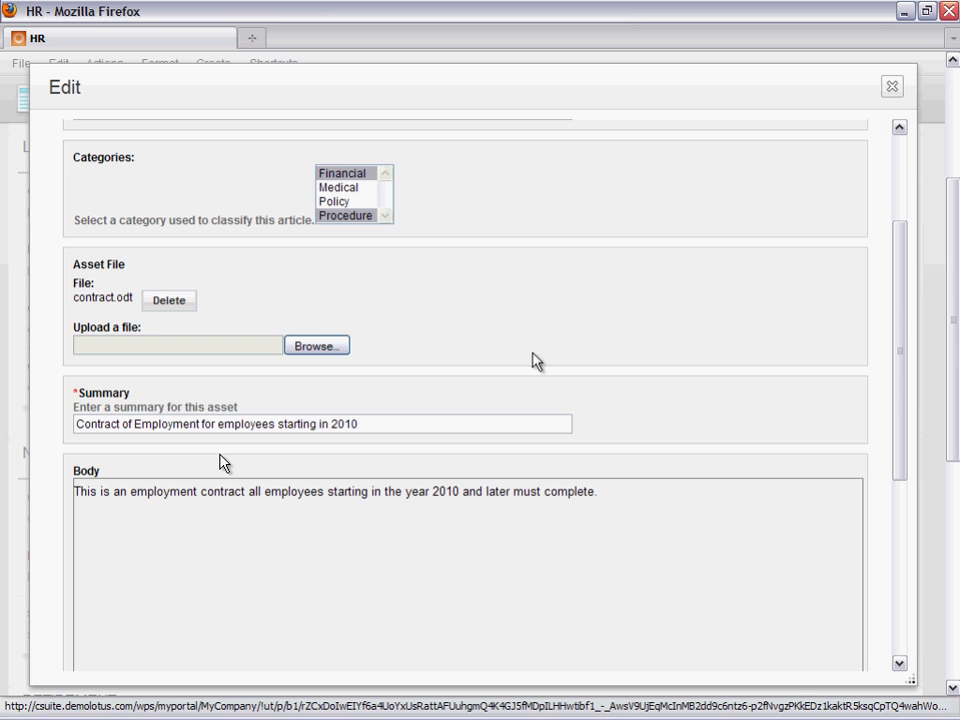
click(364, 421)
key(BackSpace)
text(1)
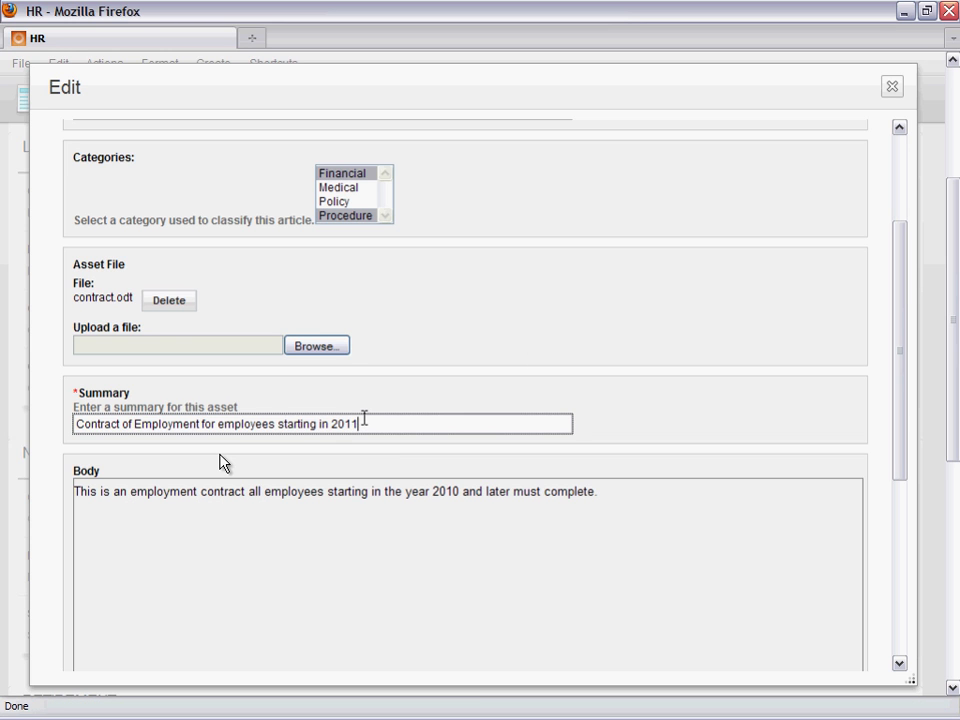
- Change the year in the Contract item's body text to 2011
click(462, 500)
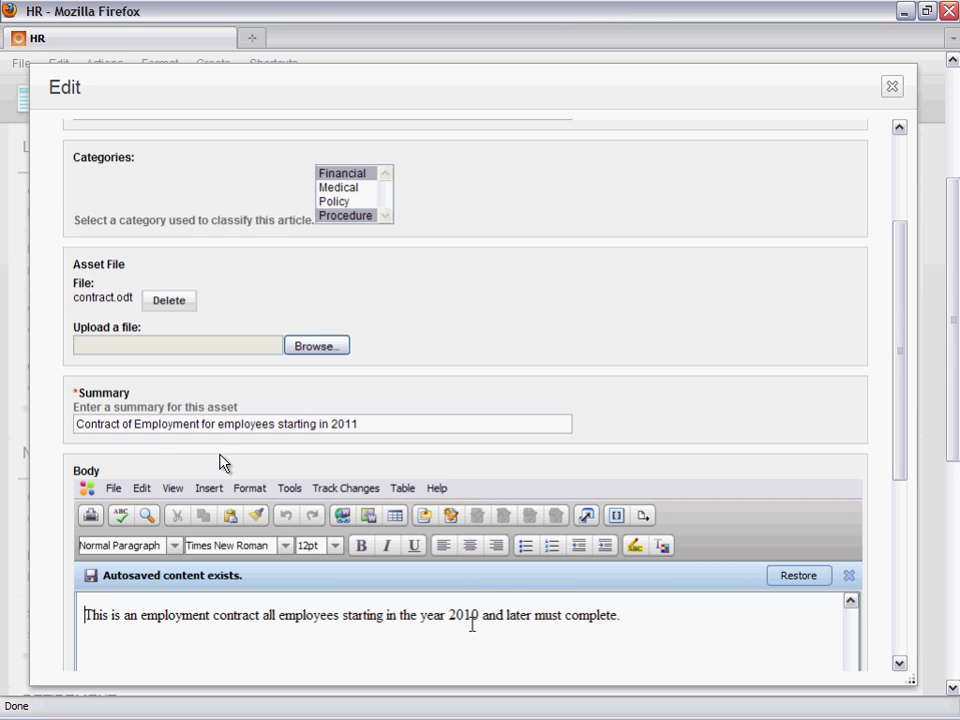
click(473, 618)
key(Delete)
text(1)
- Set the Contract item's category to Policy only, and save and close the item
drag(953, 386, 899, 356)
click(336, 313)
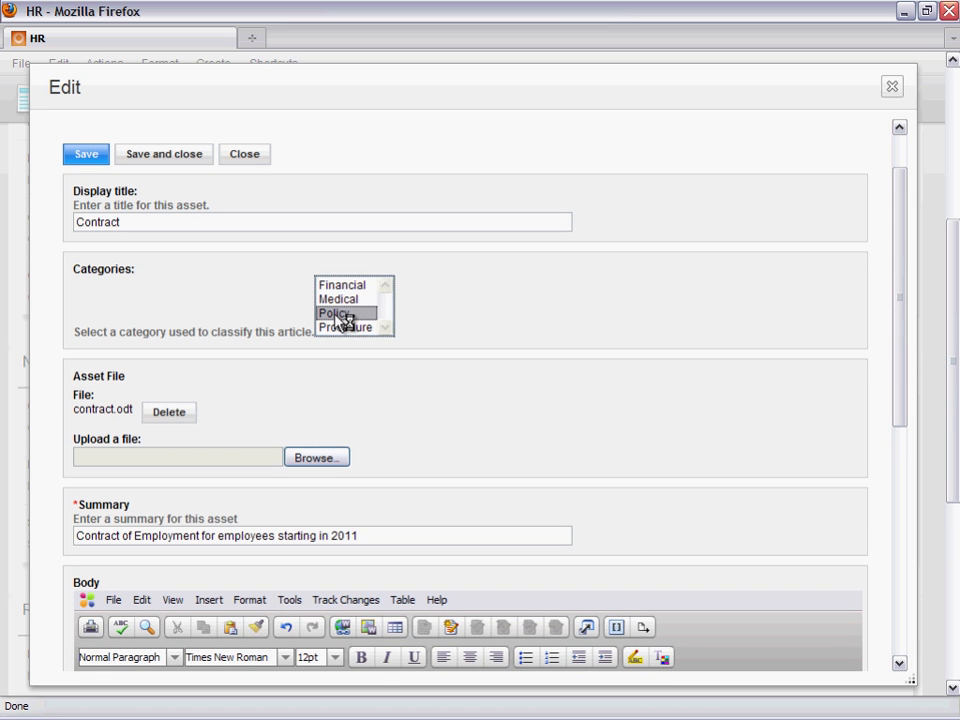
click(153, 163)
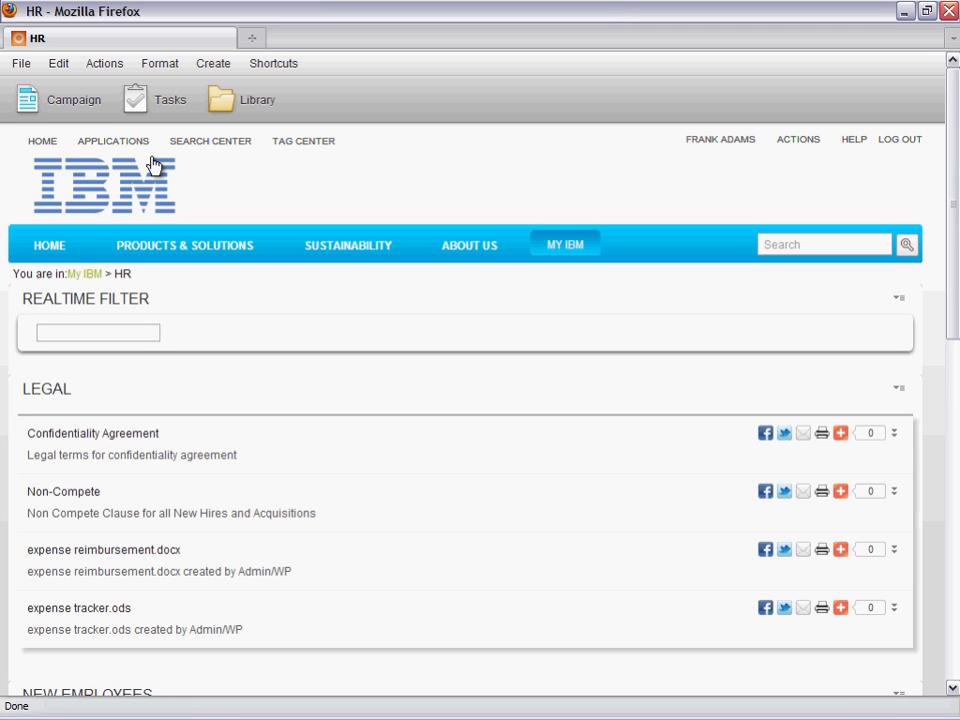
- Filter the HR page's documents by "contract" and check which sections list the Contract item
click(101, 330)
text(c)
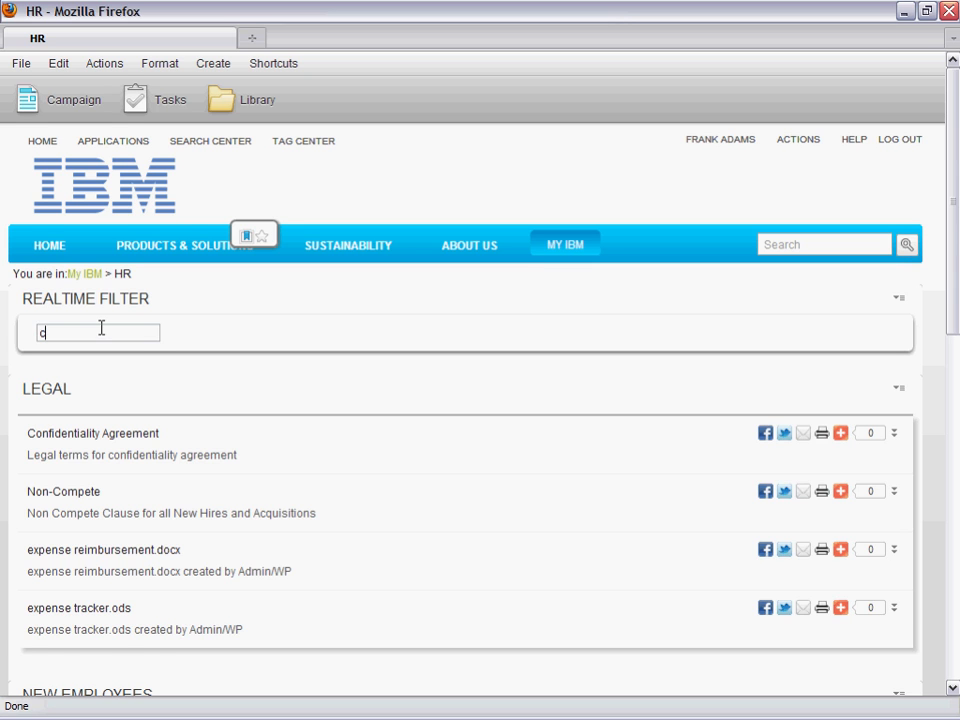
text(ontr)
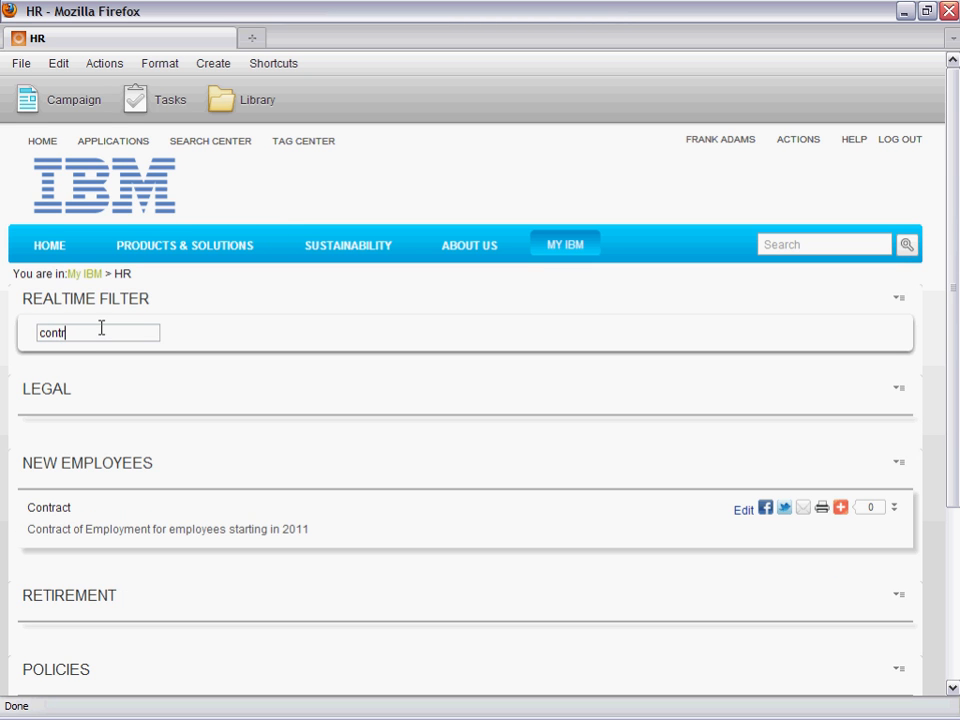
text(act)
drag(956, 264, 955, 342)
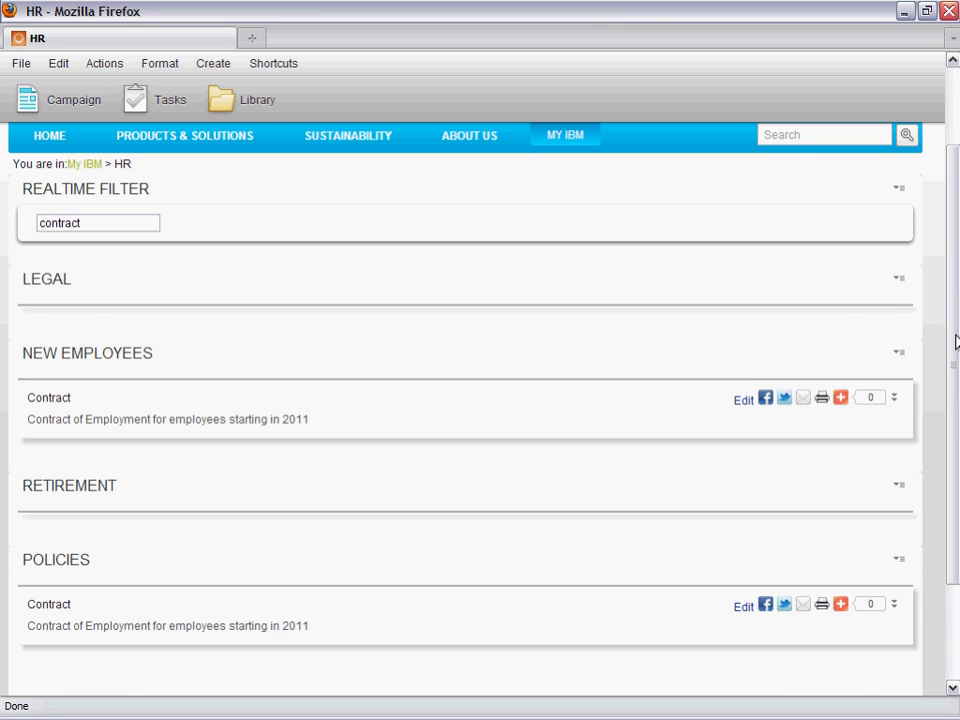
- Search the whole site for "complete" and highlight that word in the Contract result's summary
click(809, 138)
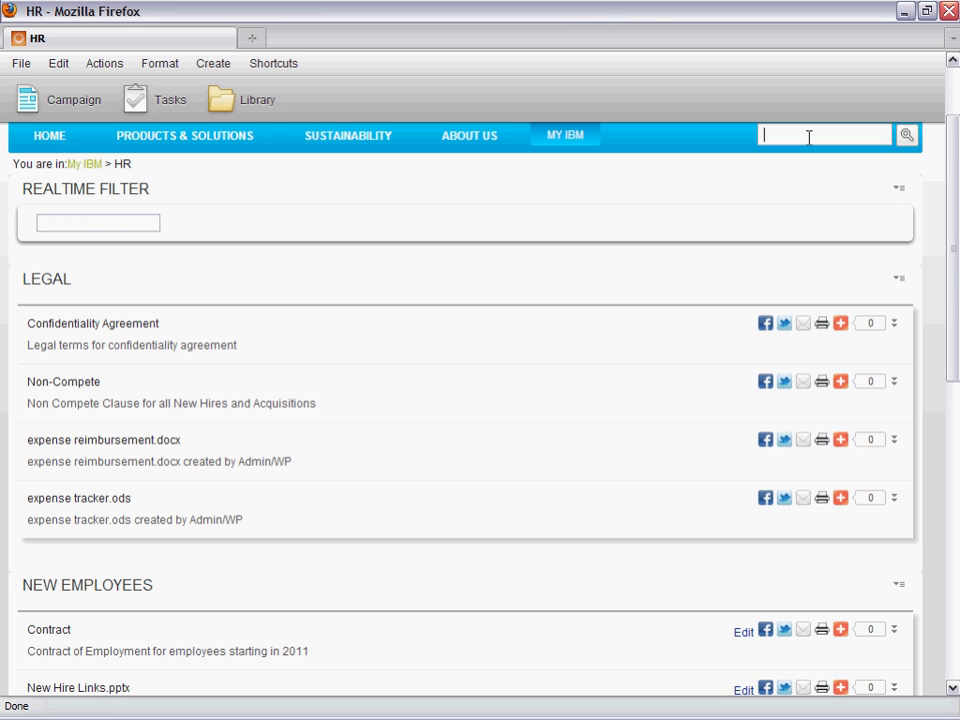
text(complete)
click(906, 141)
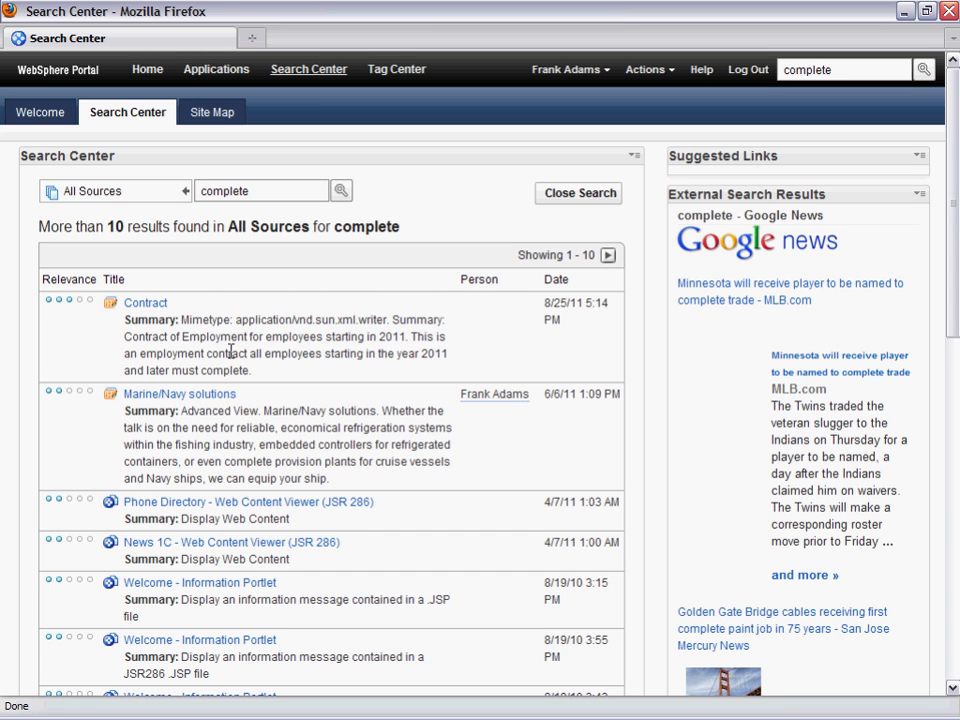
drag(201, 370, 256, 378)
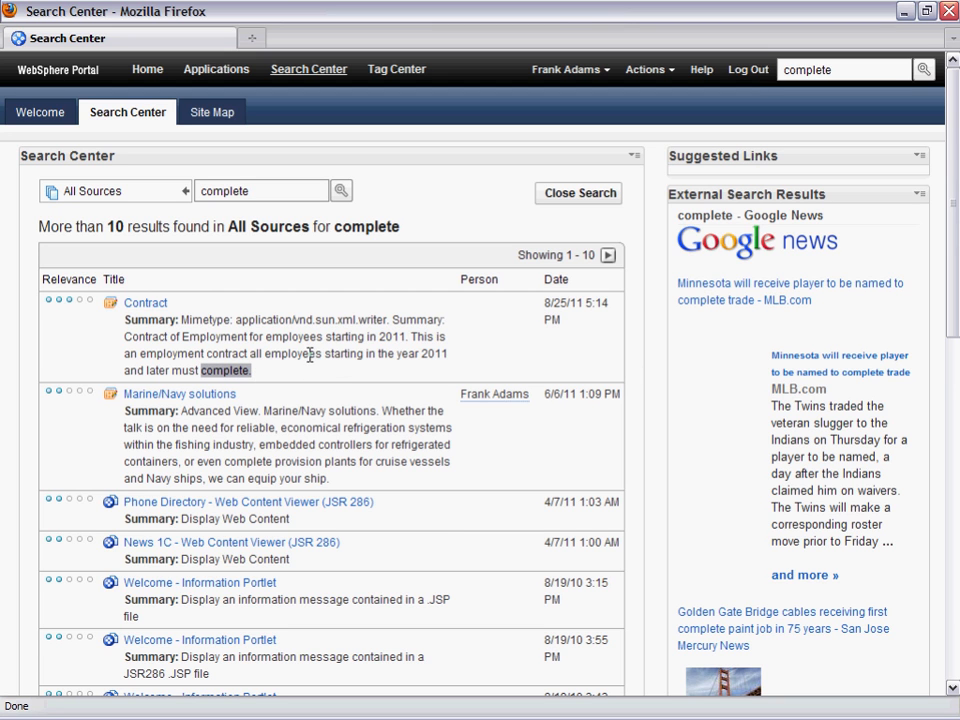
click(312, 368)
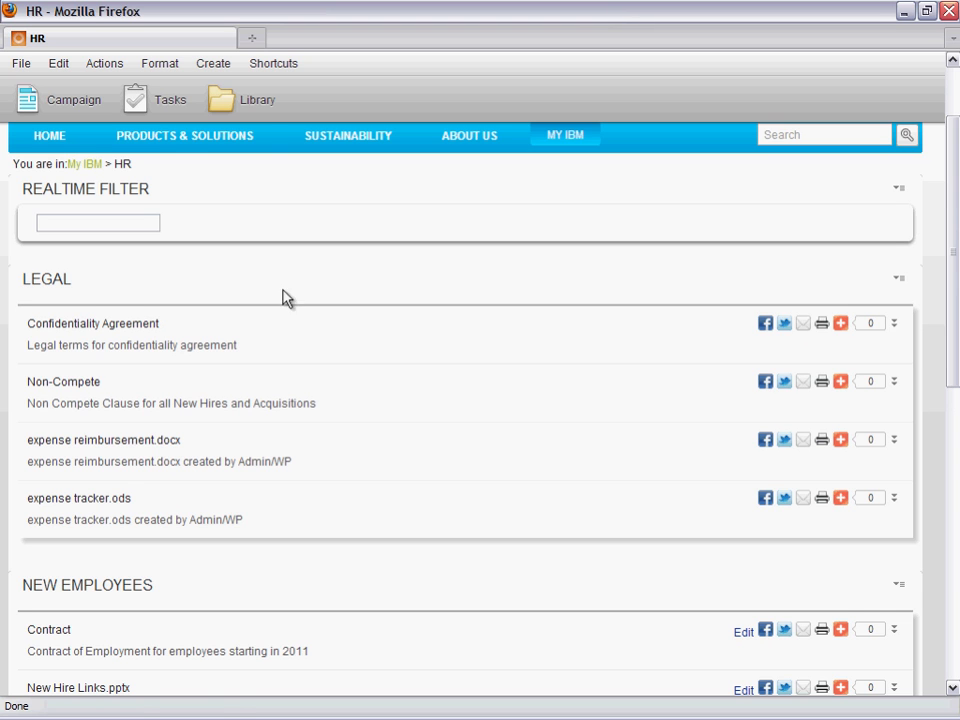
- Open the WCM shortcut from the HR page to show the web content home page
click(270, 66)
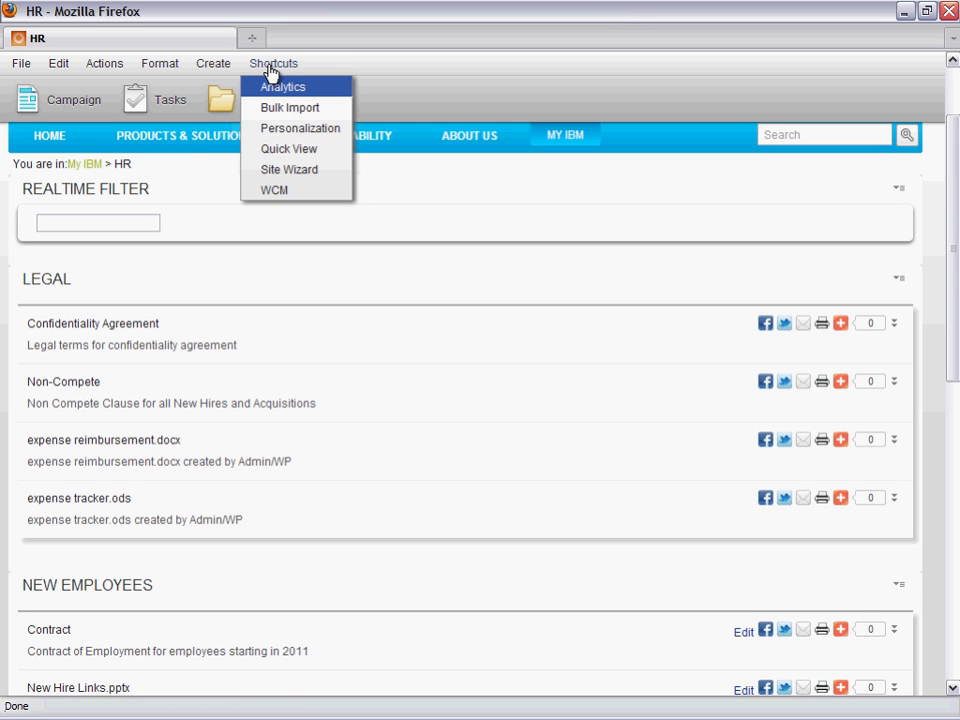
click(271, 190)
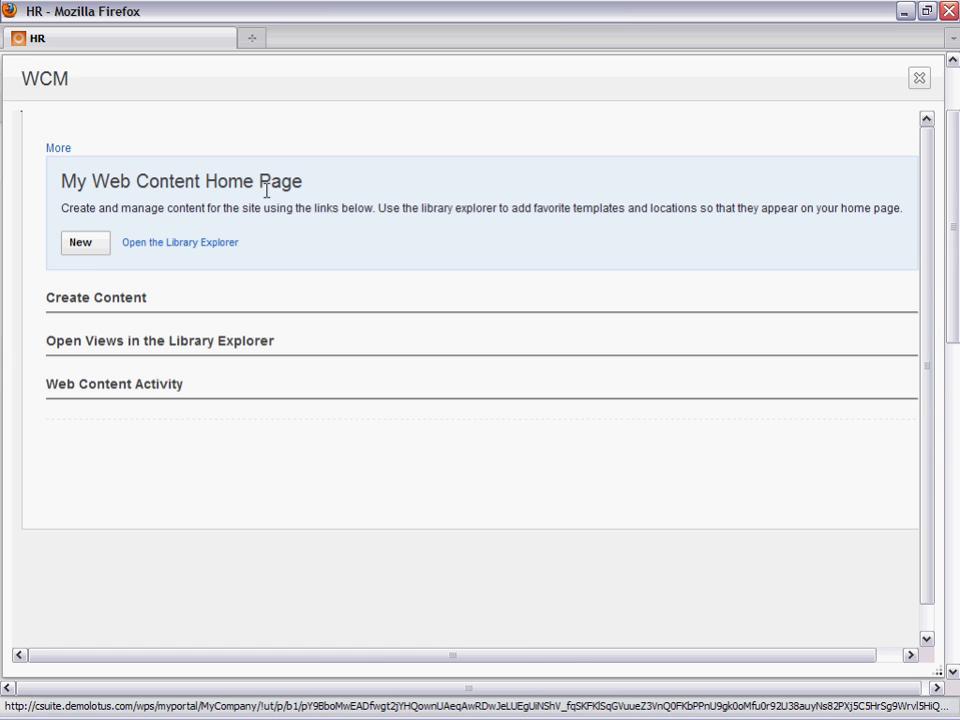
- Open the HR favorite location in the Library Explorer and examine its sub-areas, including the Life Events details
click(116, 300)
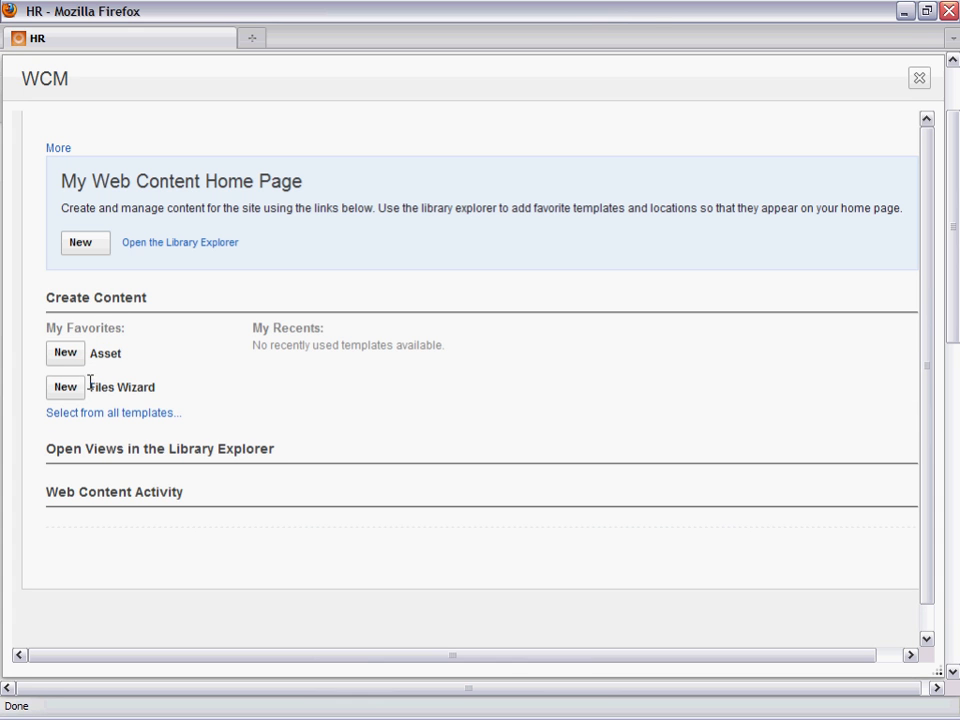
click(113, 461)
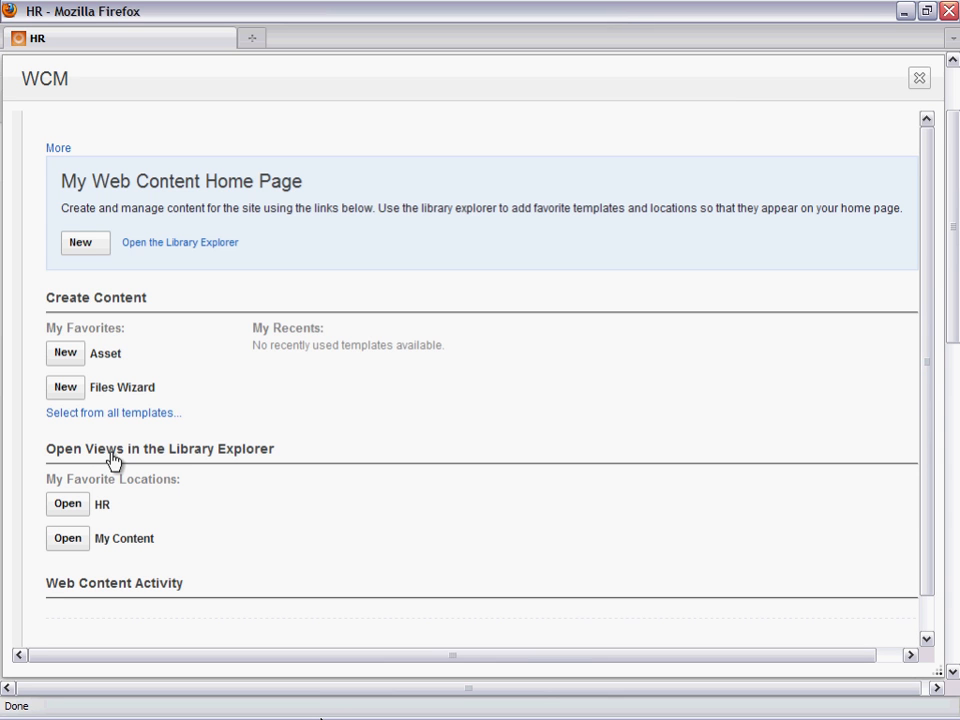
click(71, 512)
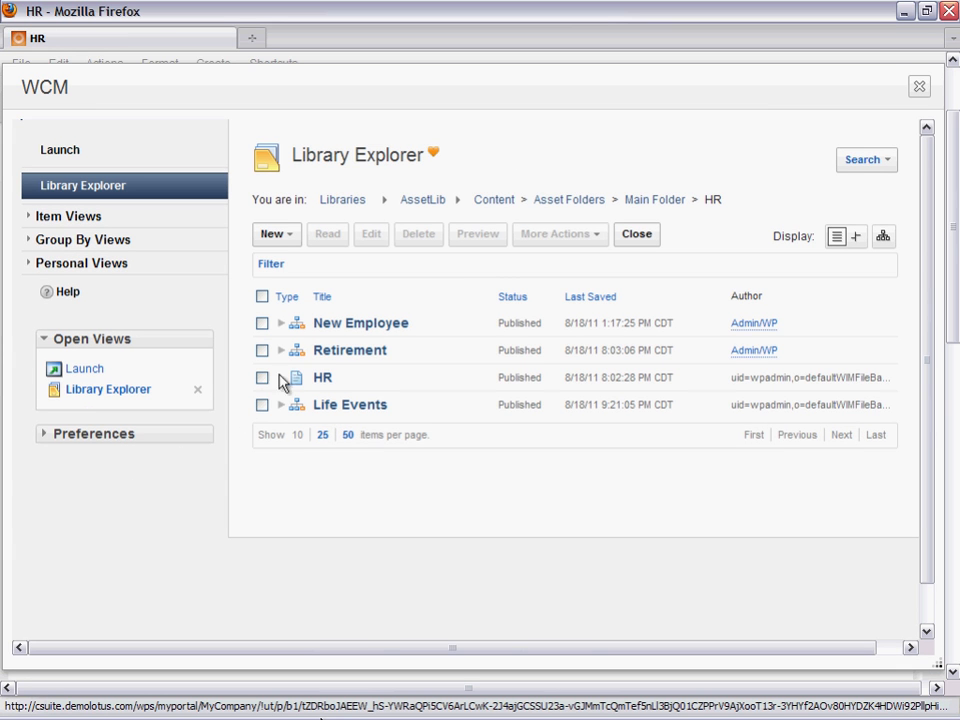
mouse_move(323, 331)
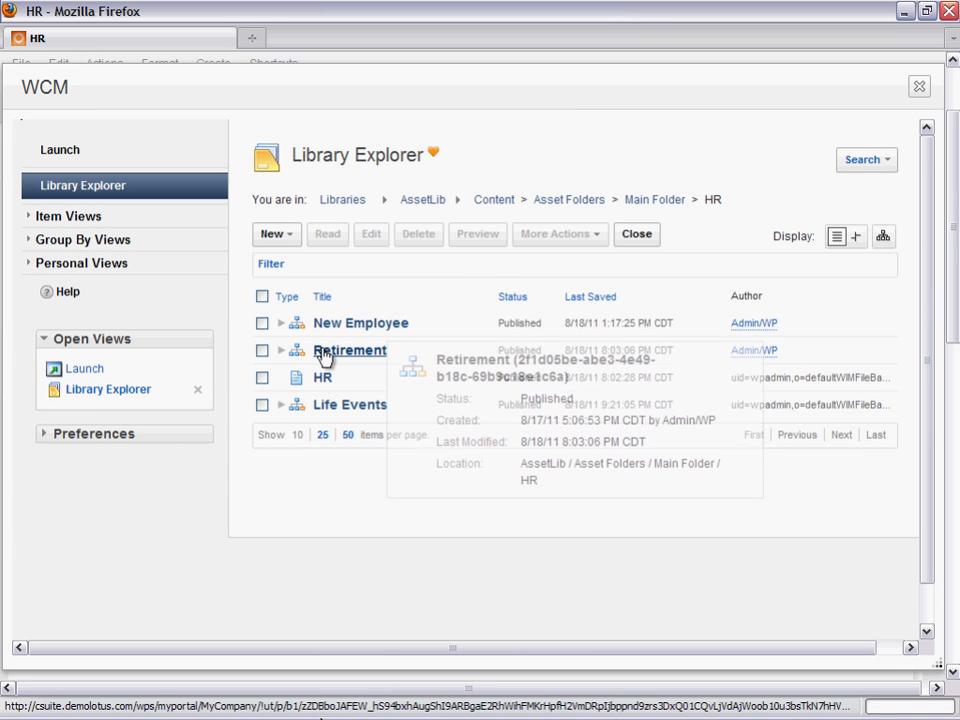
mouse_move(342, 410)
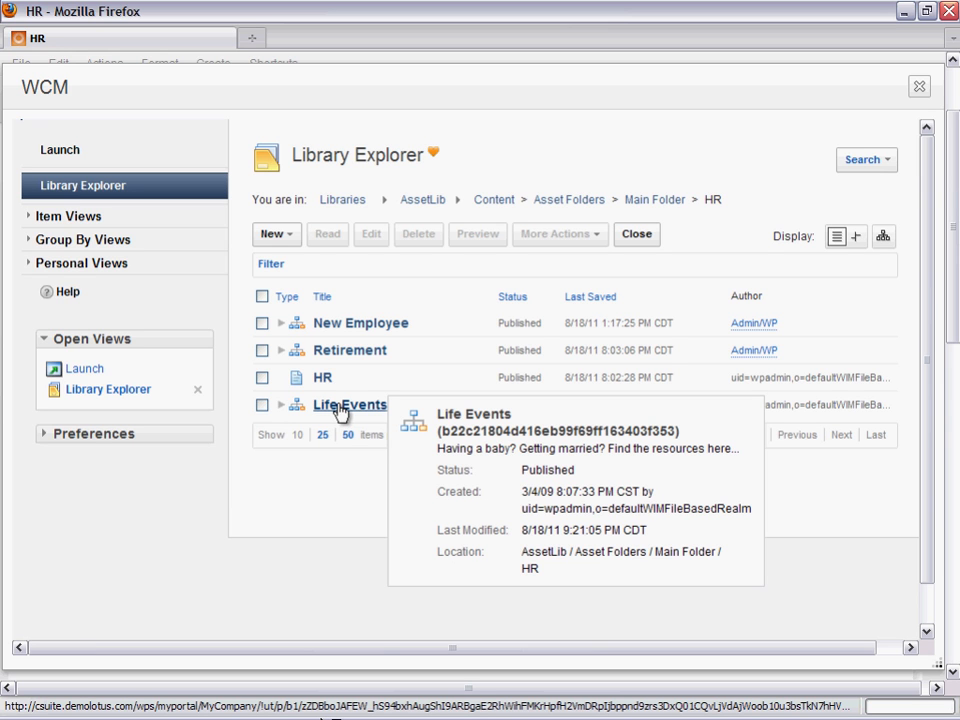
- Return to the web content home page, open the Contract item from the recent web content activity, and show its version list
click(56, 153)
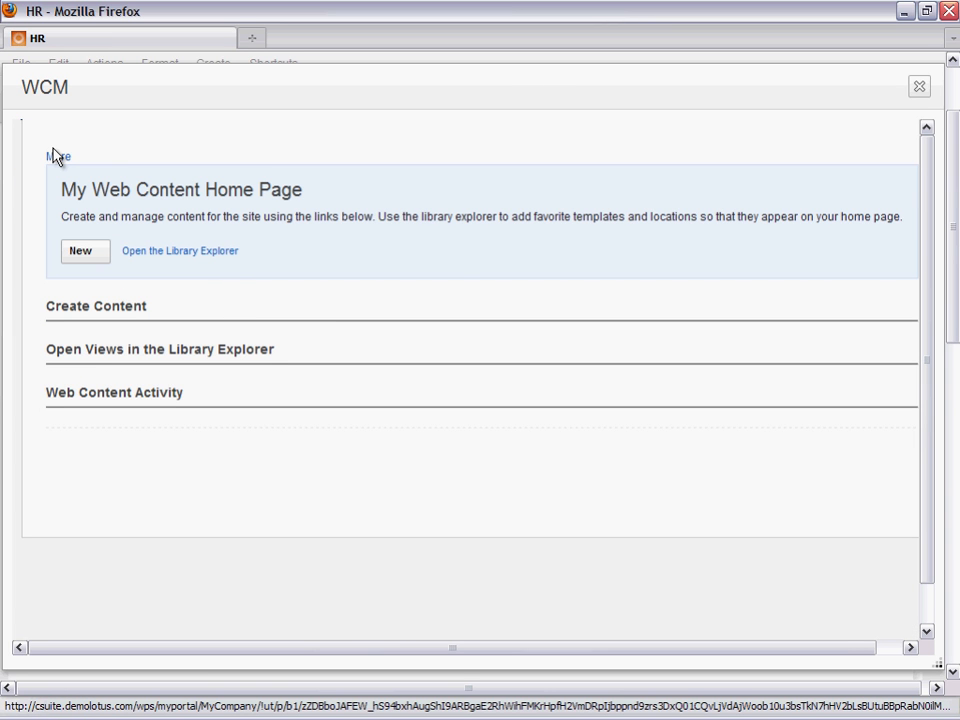
click(89, 400)
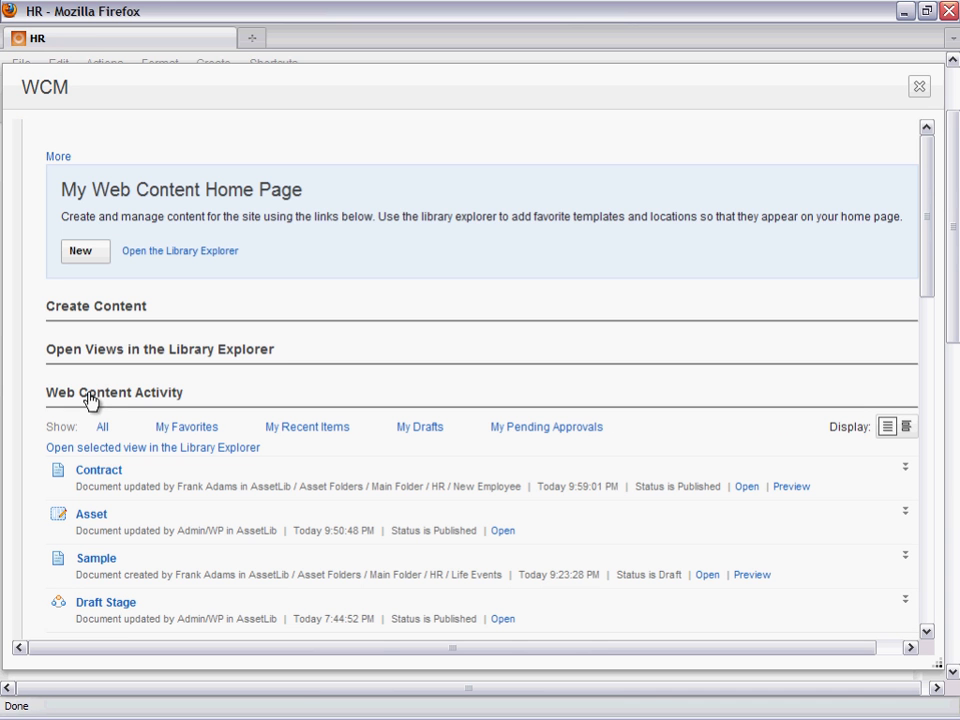
click(97, 478)
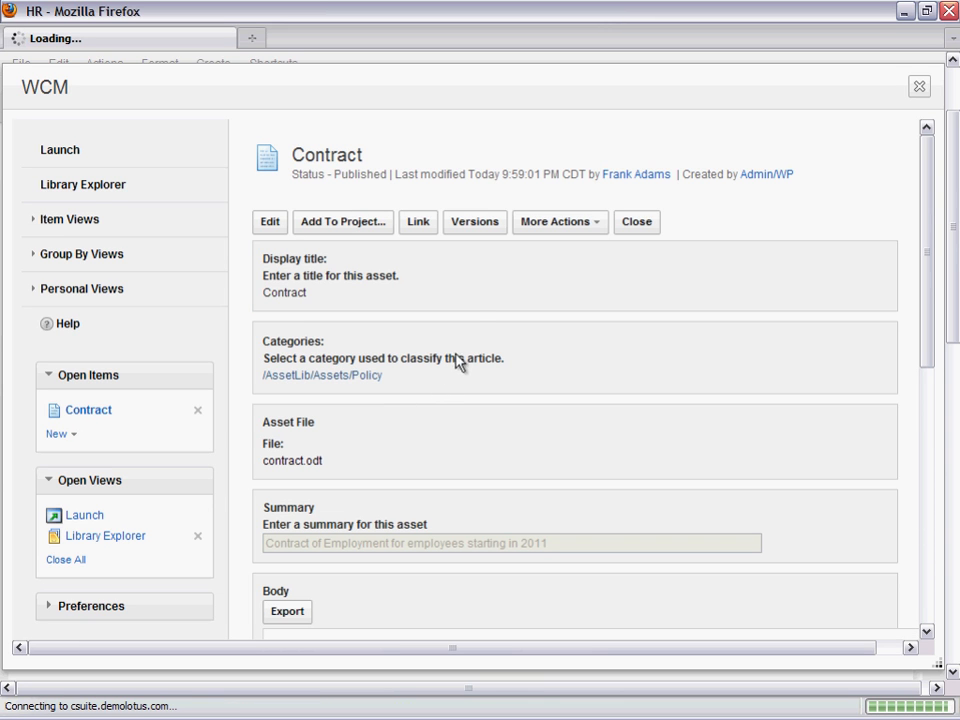
click(474, 226)
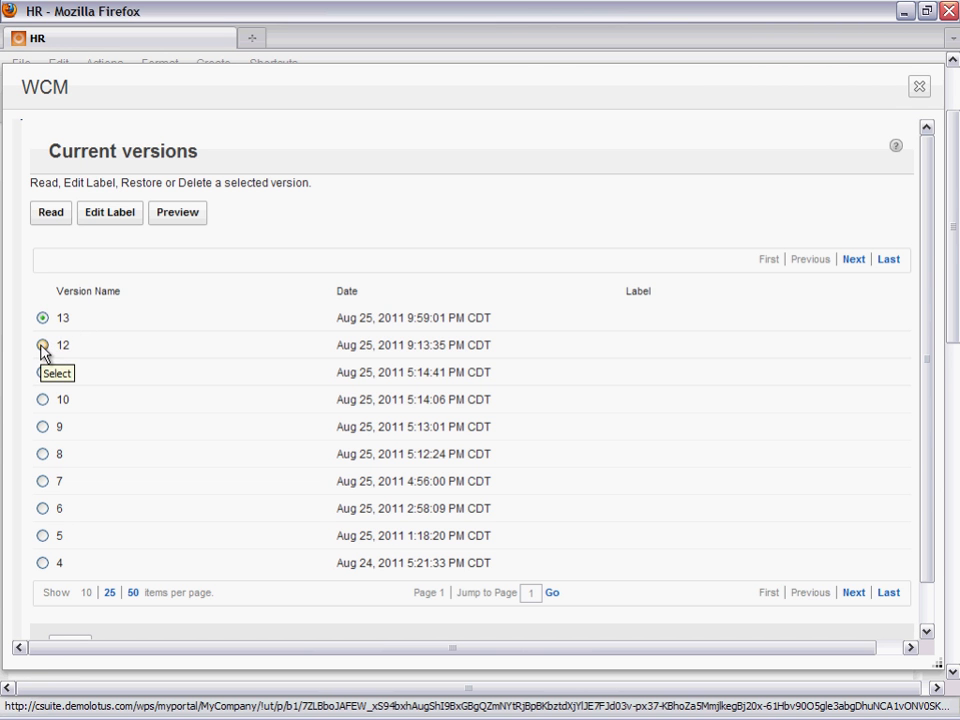
- Preview version 13 of the Contract item as a Web page and close the preview
click(172, 221)
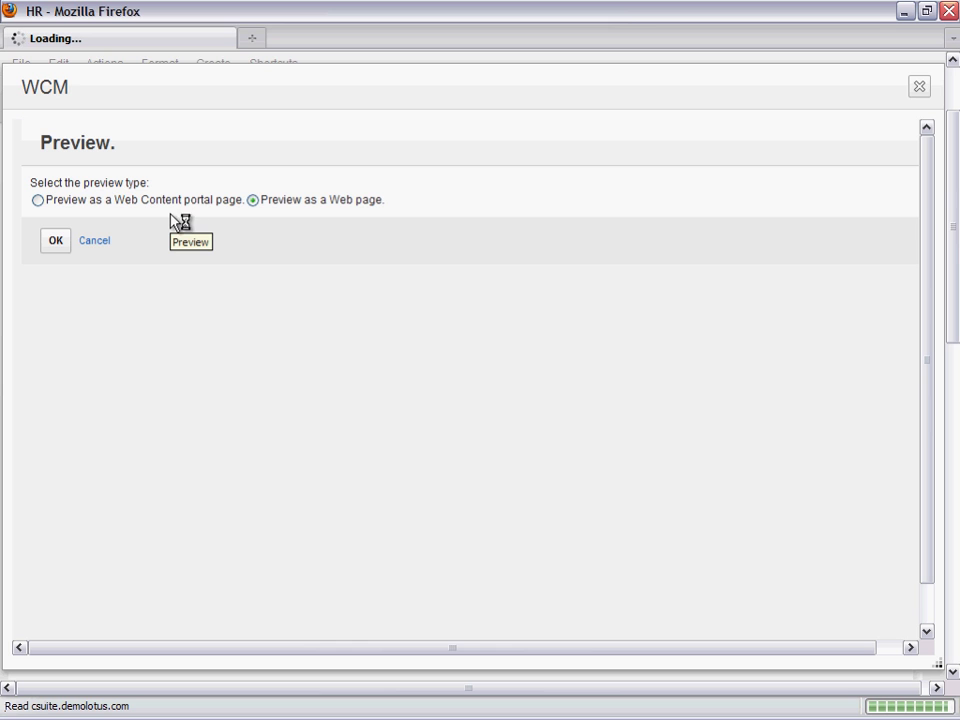
click(57, 244)
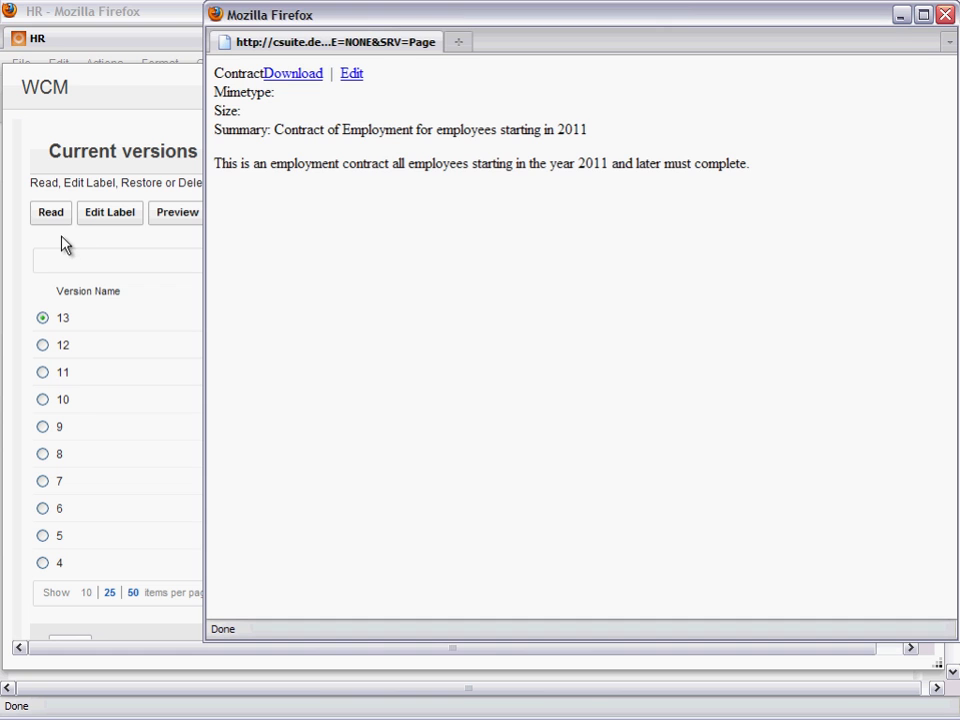
click(62, 237)
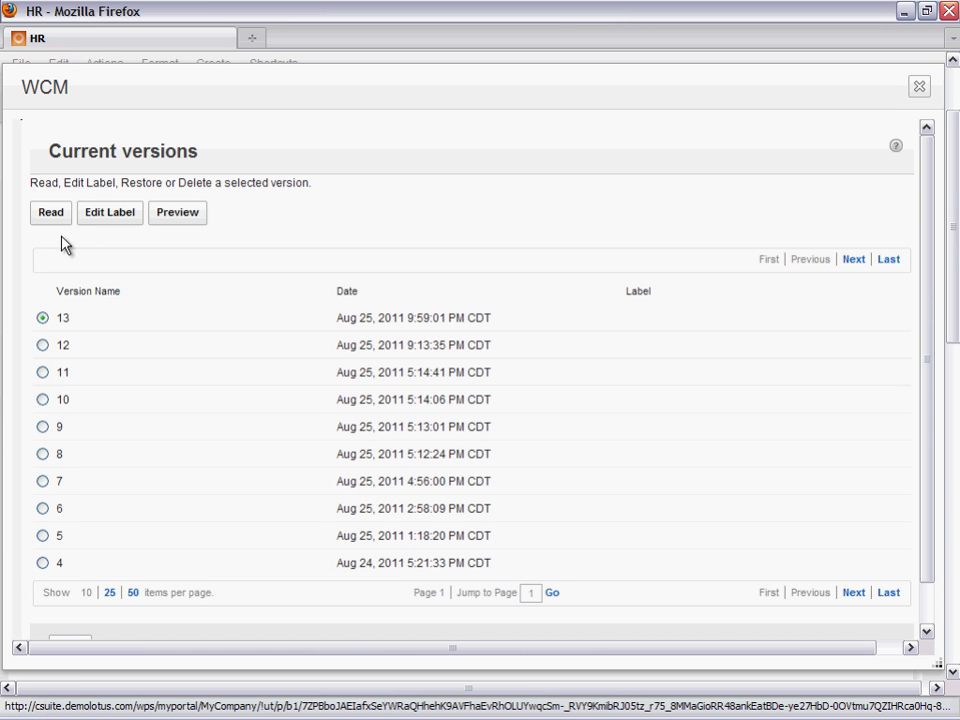
- Preview version 12 of the Contract item as a Web page and close the preview
click(43, 346)
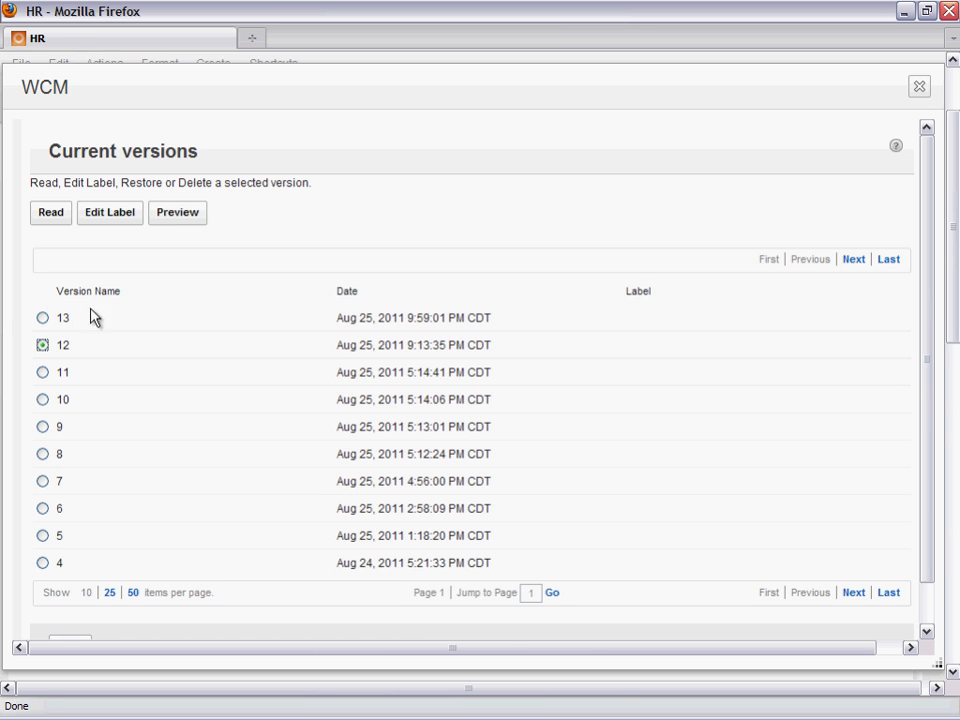
click(181, 221)
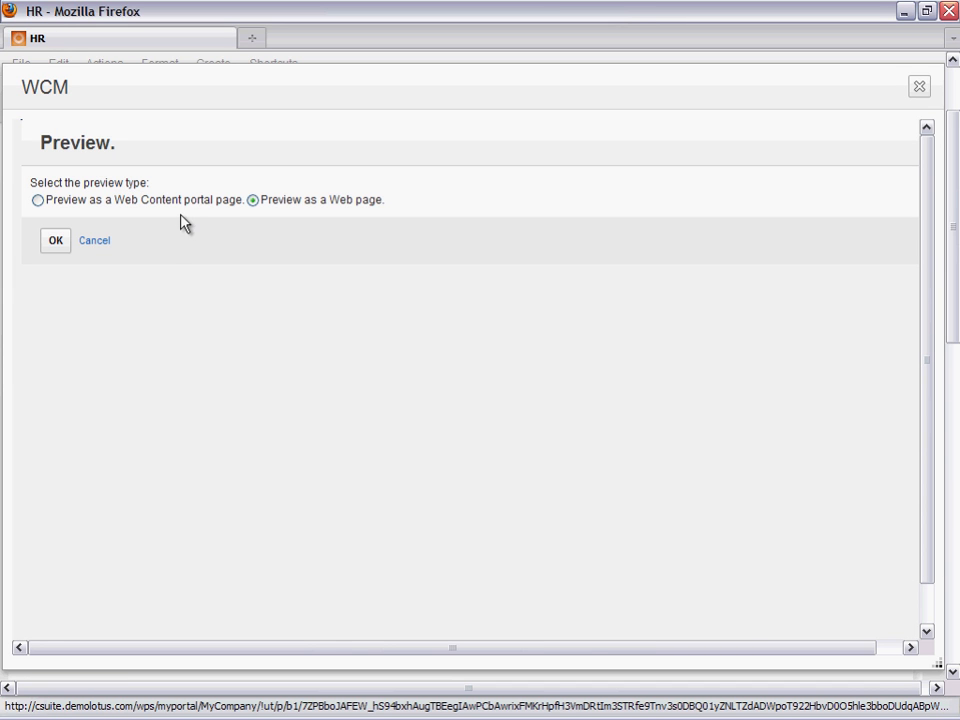
click(56, 242)
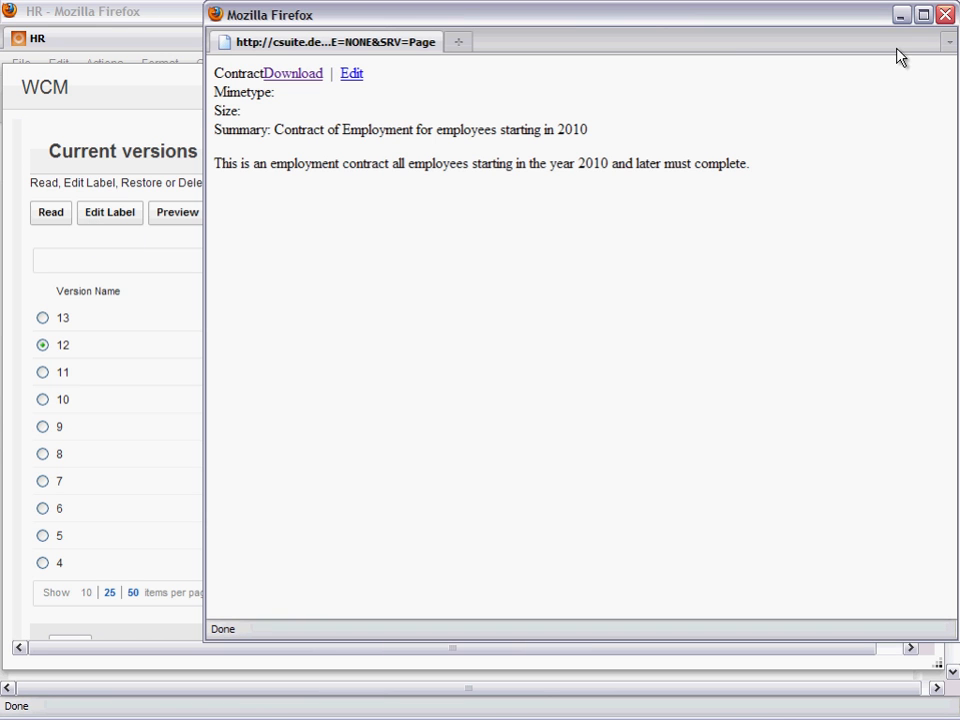
click(945, 20)
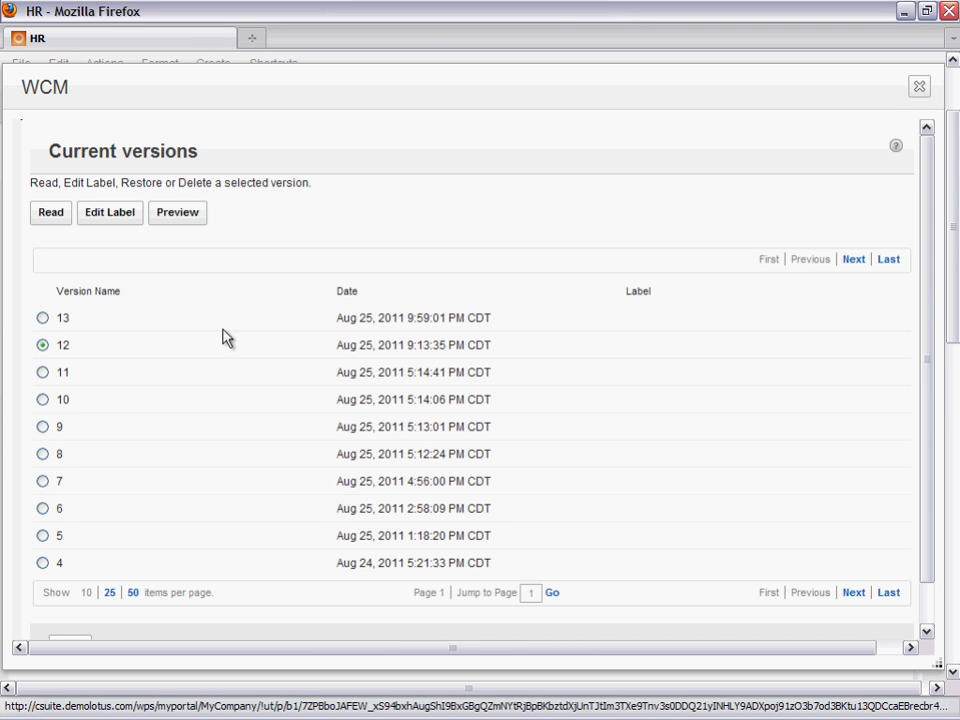
- Leave the Contract item's version list and log out of the site from the HR page
scroll(225, 339, down, 2)
click(69, 602)
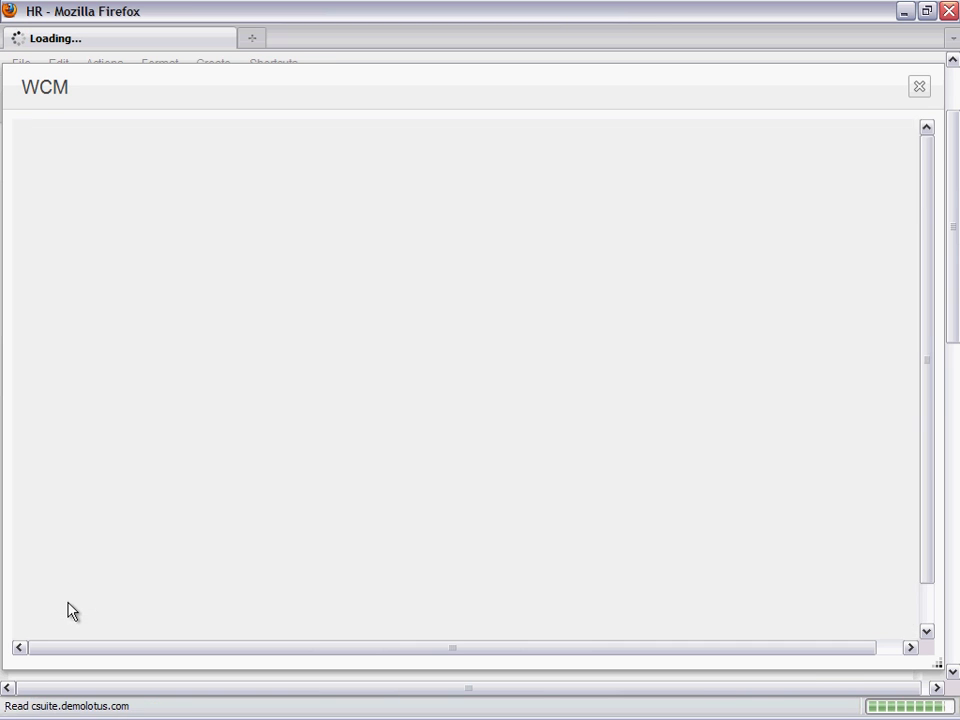
drag(956, 156, 954, 103)
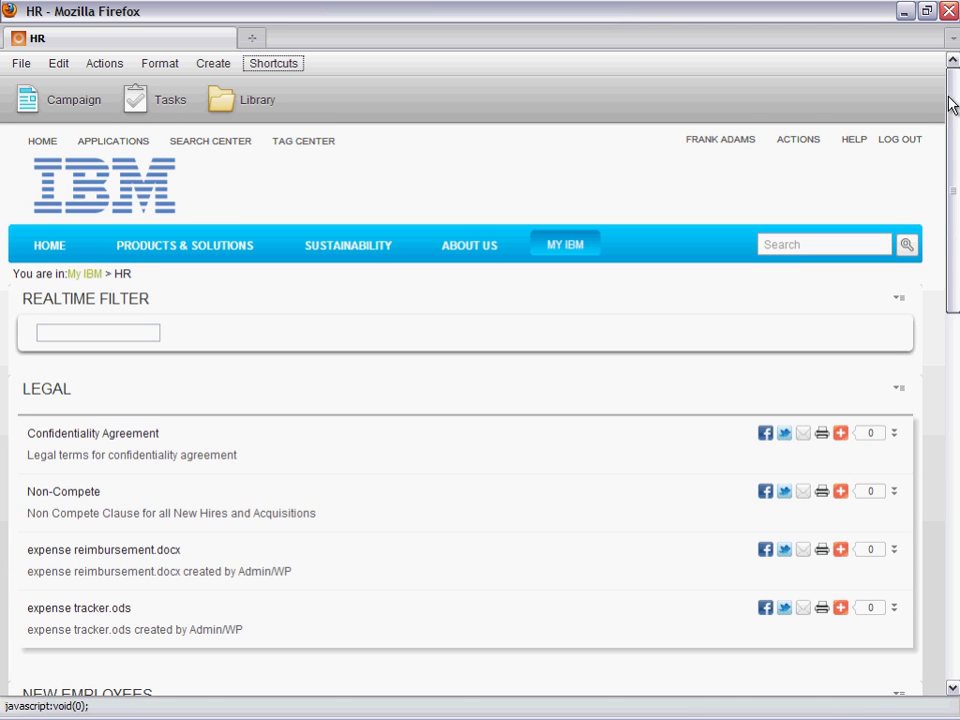
click(914, 143)
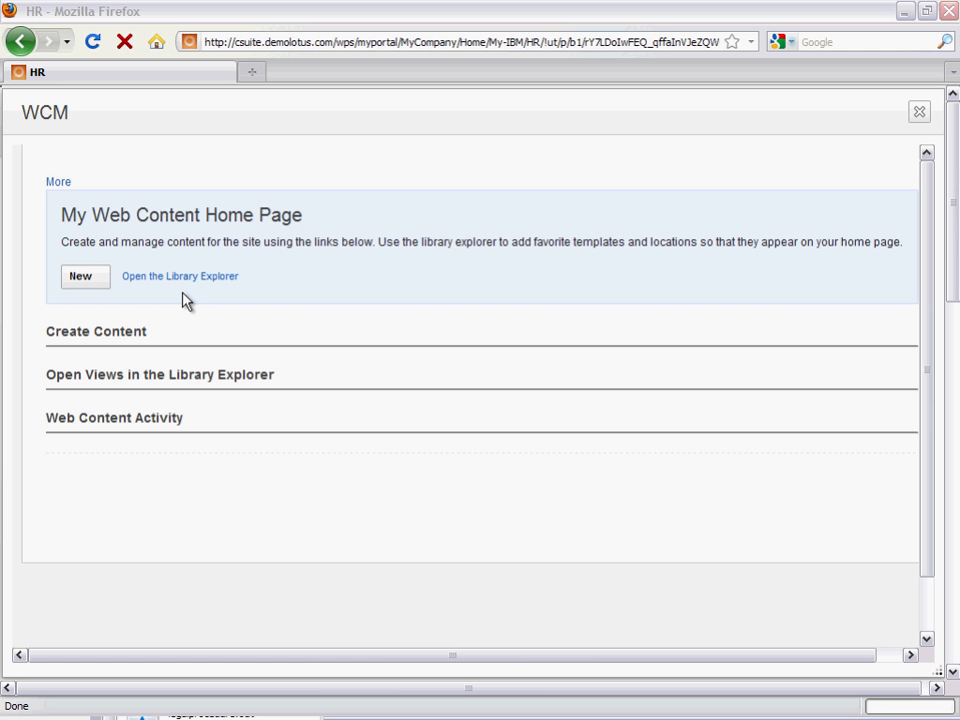
- Start the Files Wizard from the content creation favorites and select the New Employee folder under HR
click(101, 333)
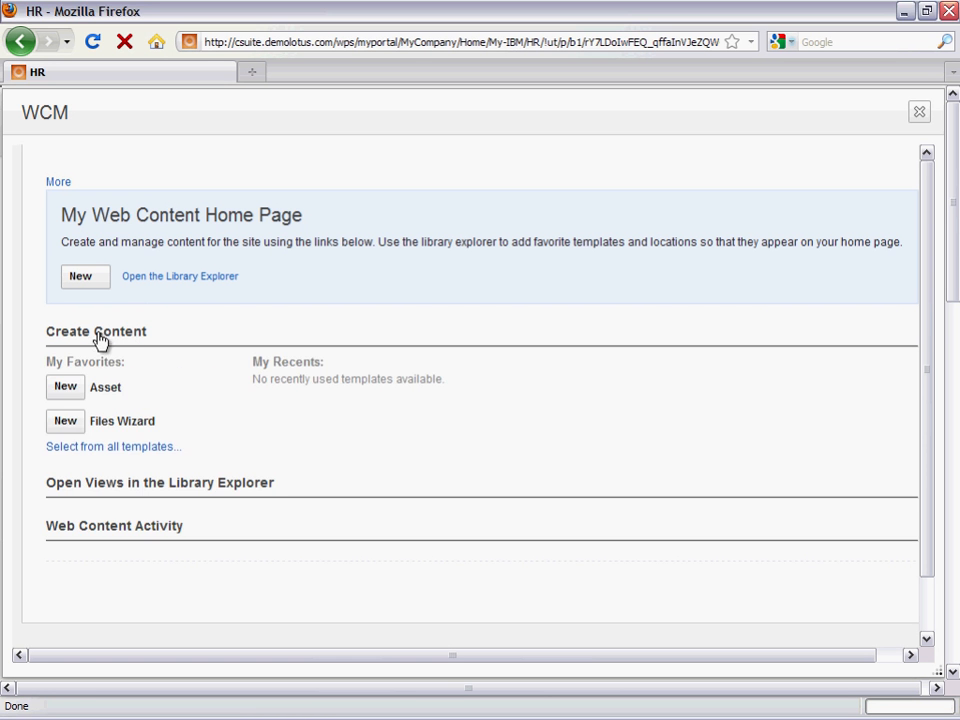
click(65, 425)
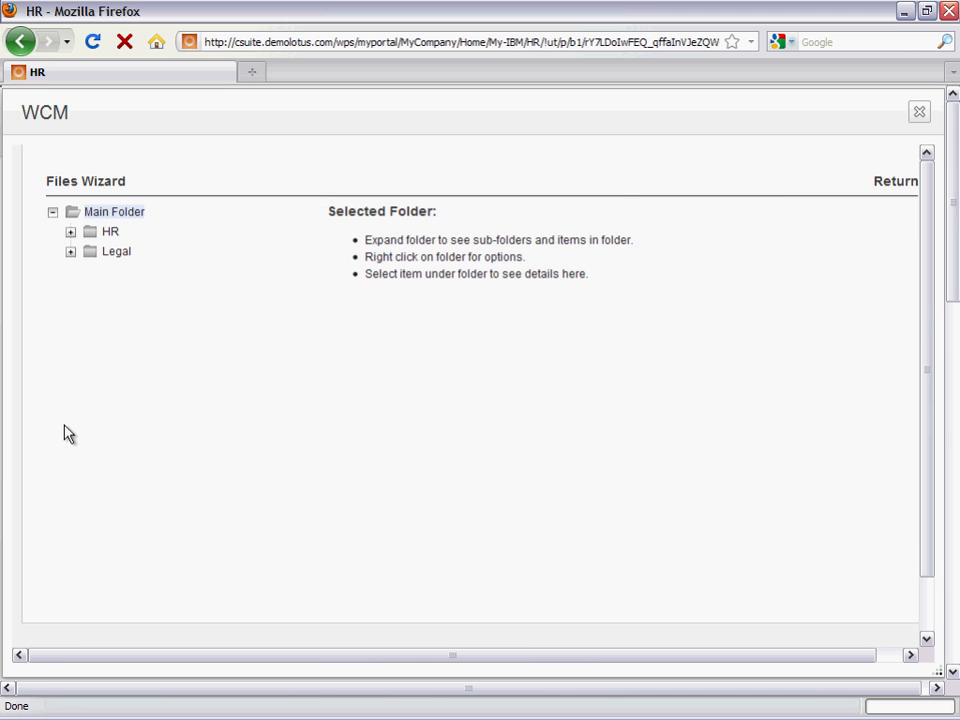
click(71, 233)
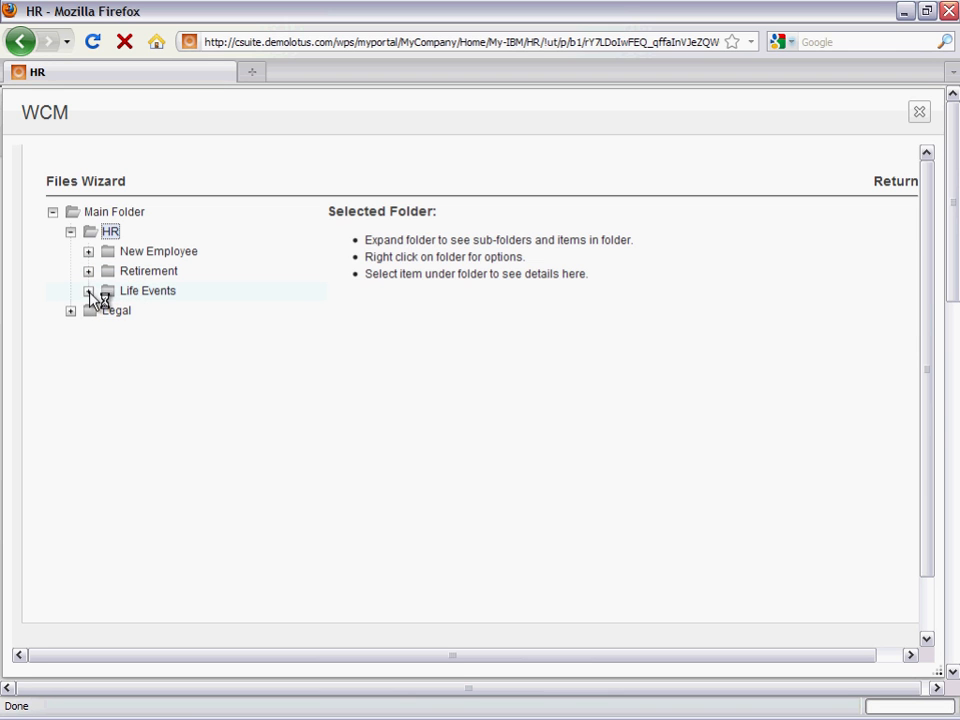
click(130, 255)
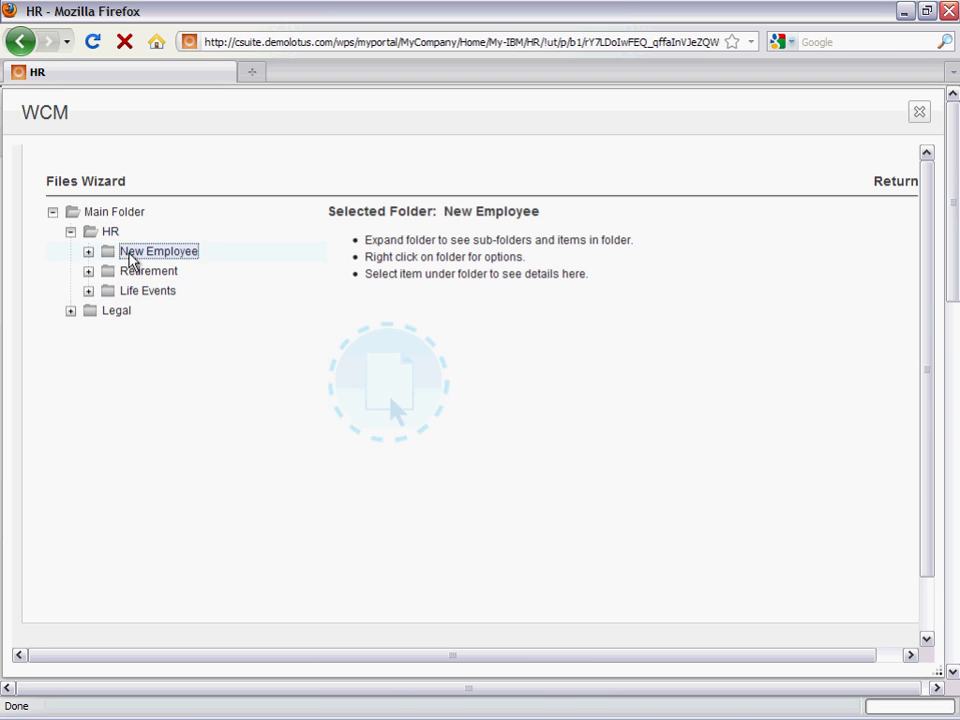
- Upload 401Kxyz4sf3sfd.doc from the local content folder into New Employee, and show the web content activity on the home page
key(alt+Tab)
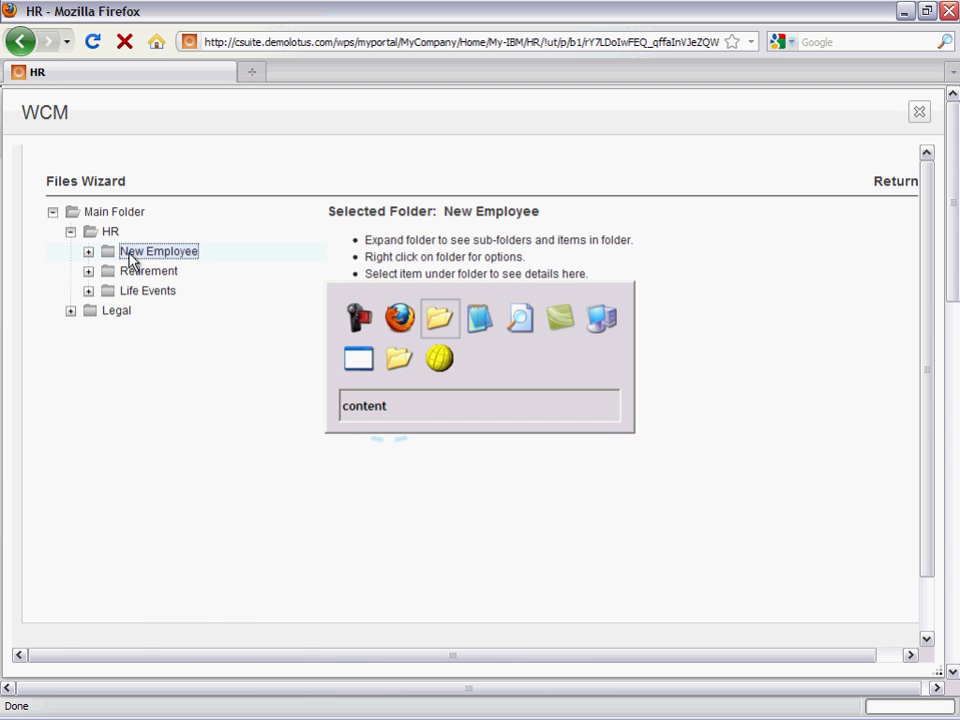
drag(196, 582, 388, 411)
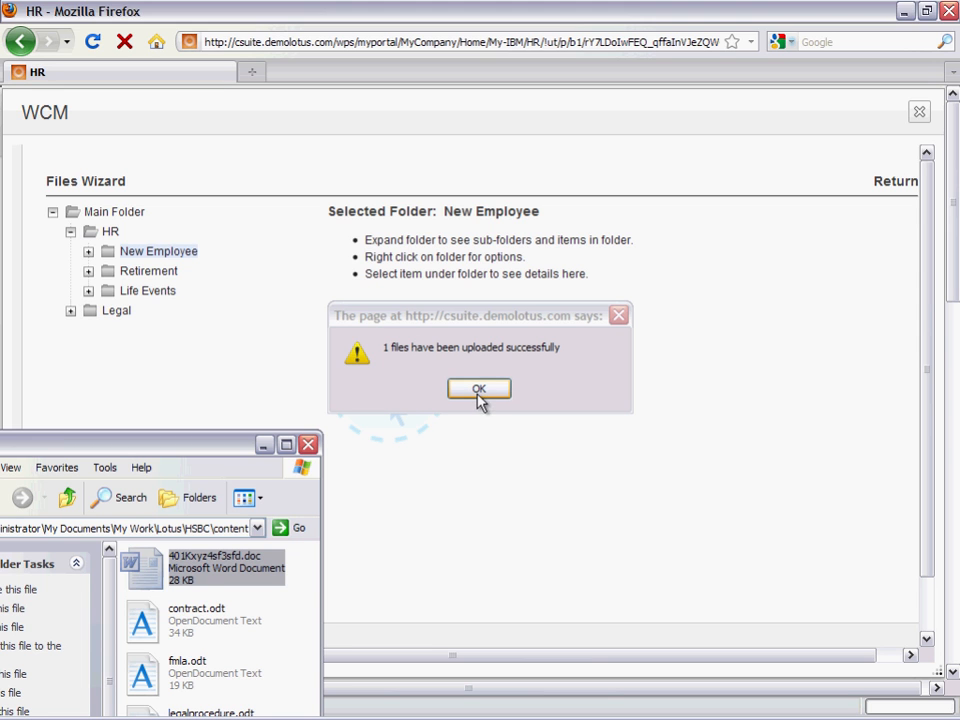
click(480, 392)
click(480, 392)
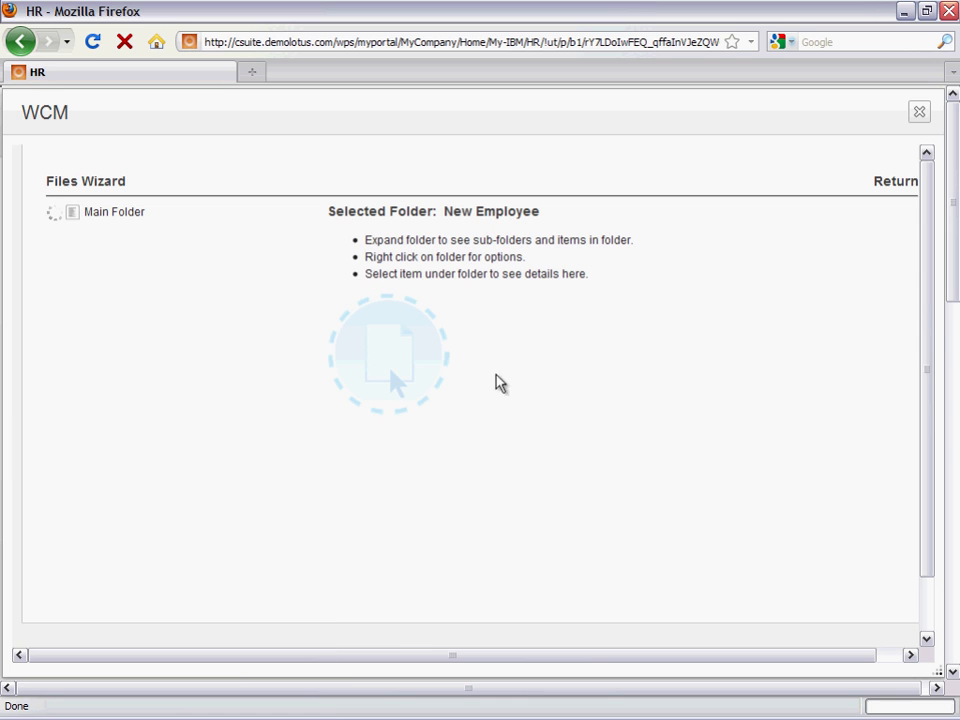
click(888, 183)
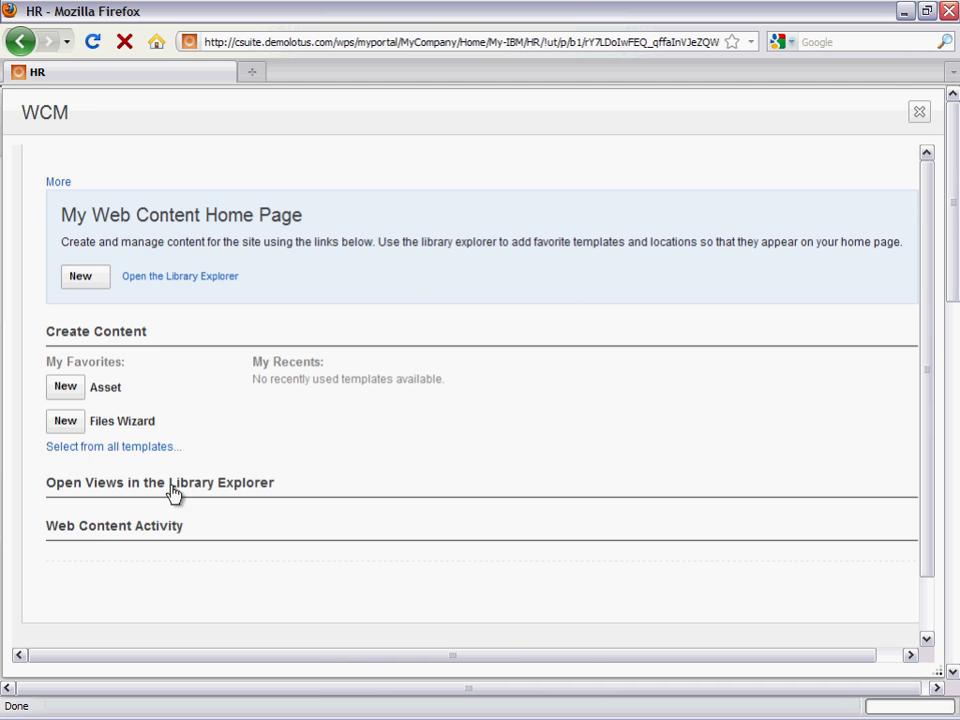
click(97, 532)
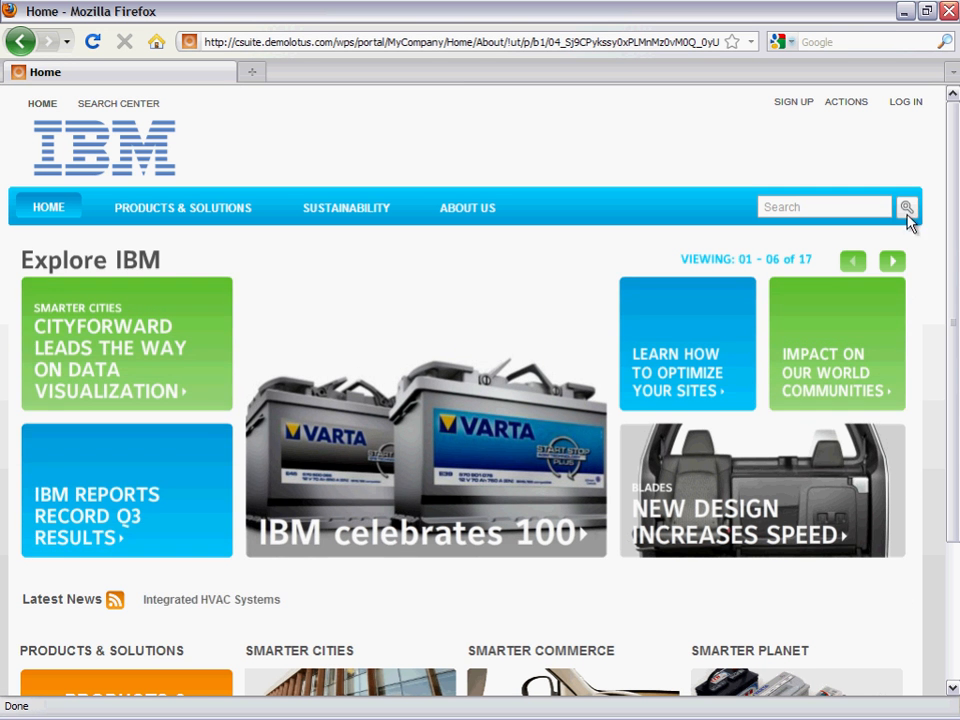
- Log in to the site with the second account's user ID and password, and open the HR page under My IBM
click(903, 107)
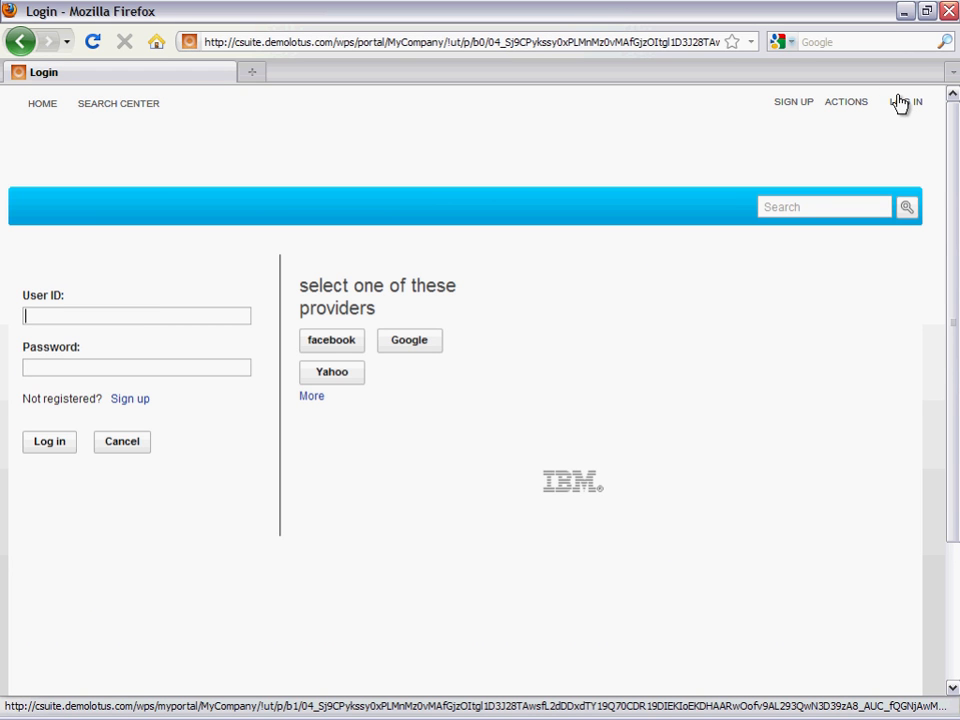
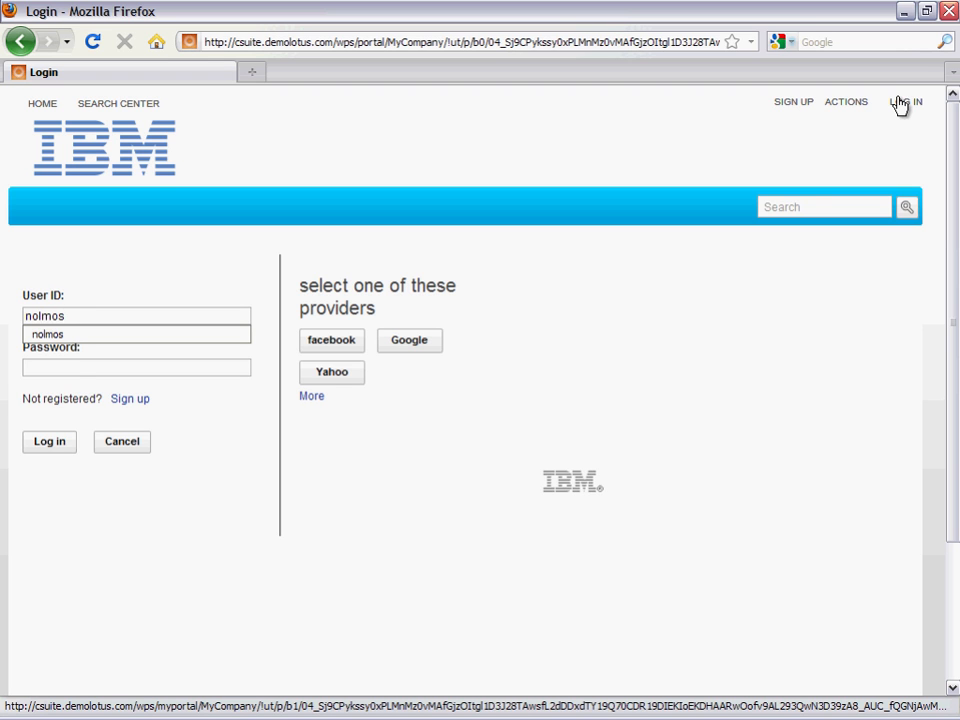
key(Tab)
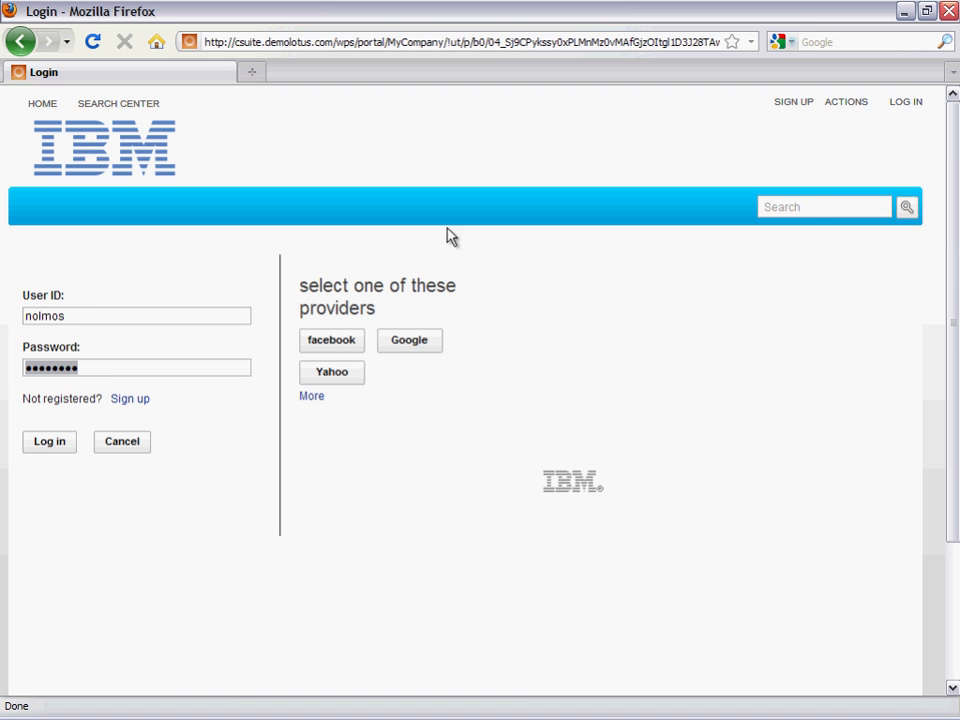
click(48, 455)
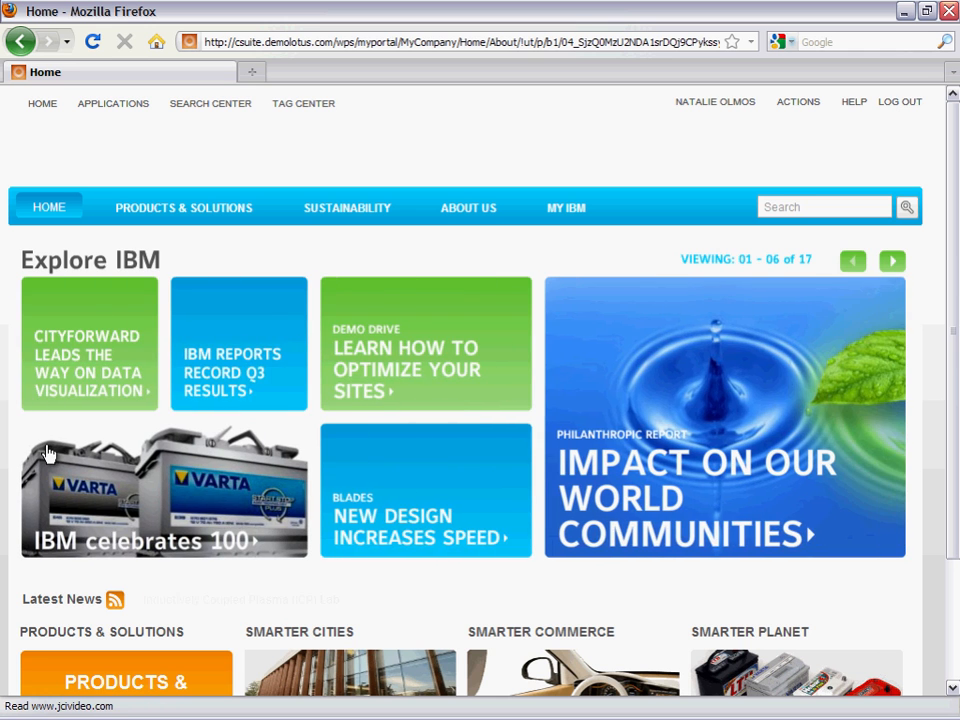
mouse_move(556, 225)
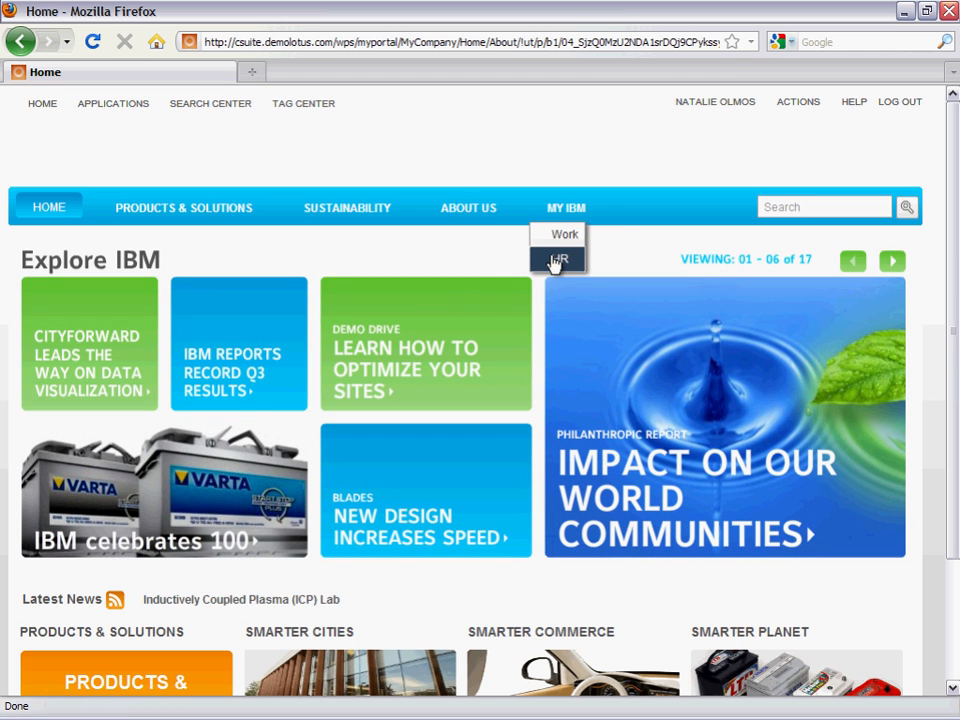
click(556, 260)
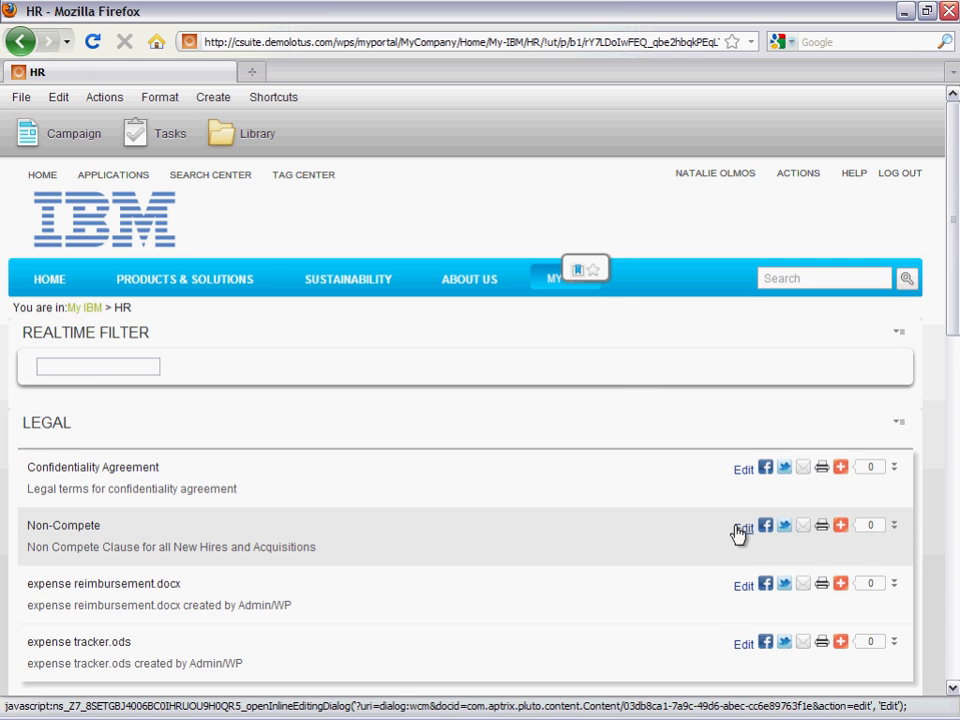
- From the HR page, open the WCM content home page and open 401Kxyz4sf3sfd.doc in its approval list for editing
scroll(730, 536, down, 1)
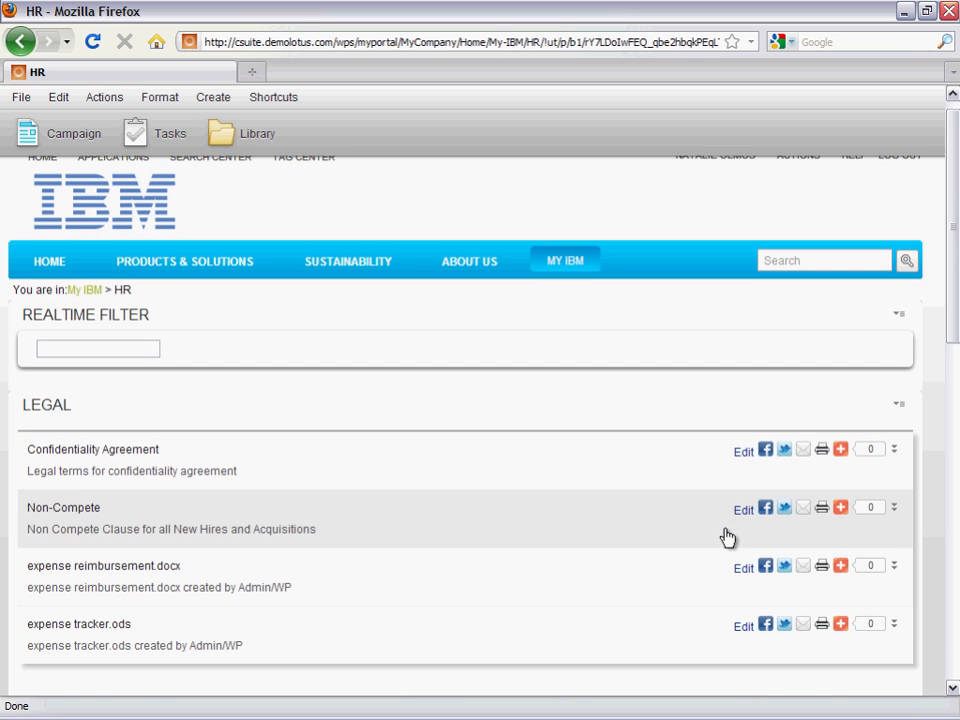
scroll(727, 538, down, 5)
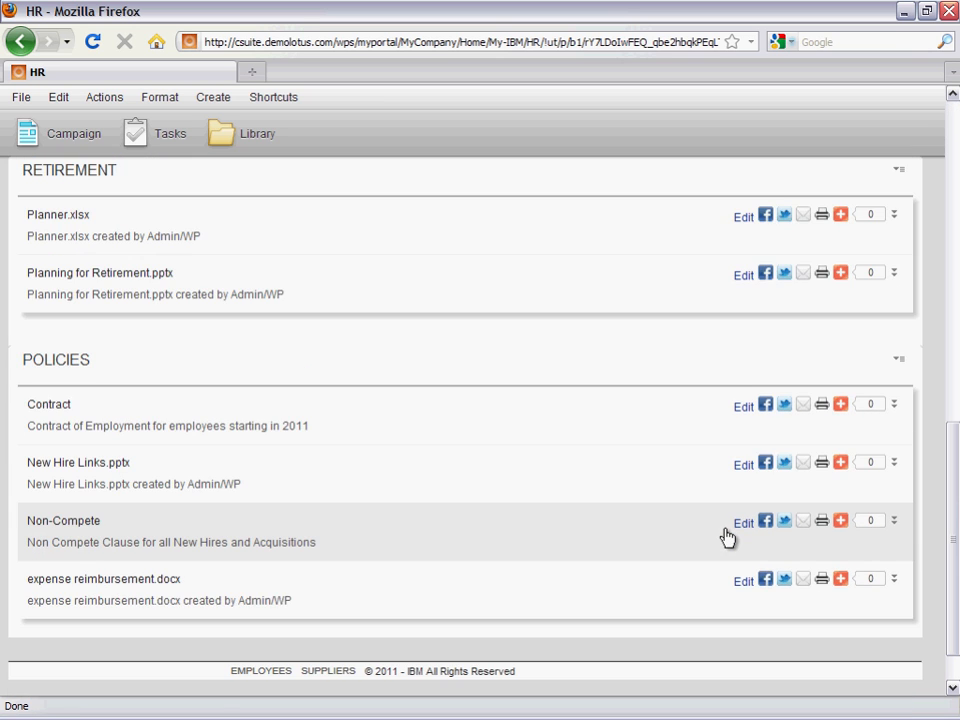
scroll(727, 538, up, 5)
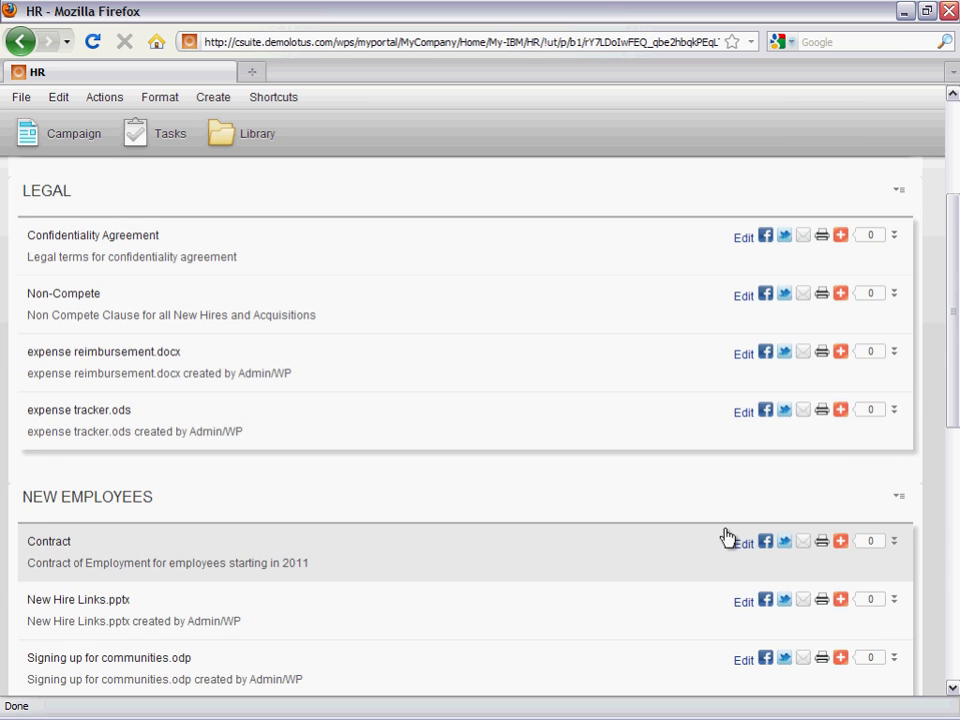
scroll(727, 538, up, 3)
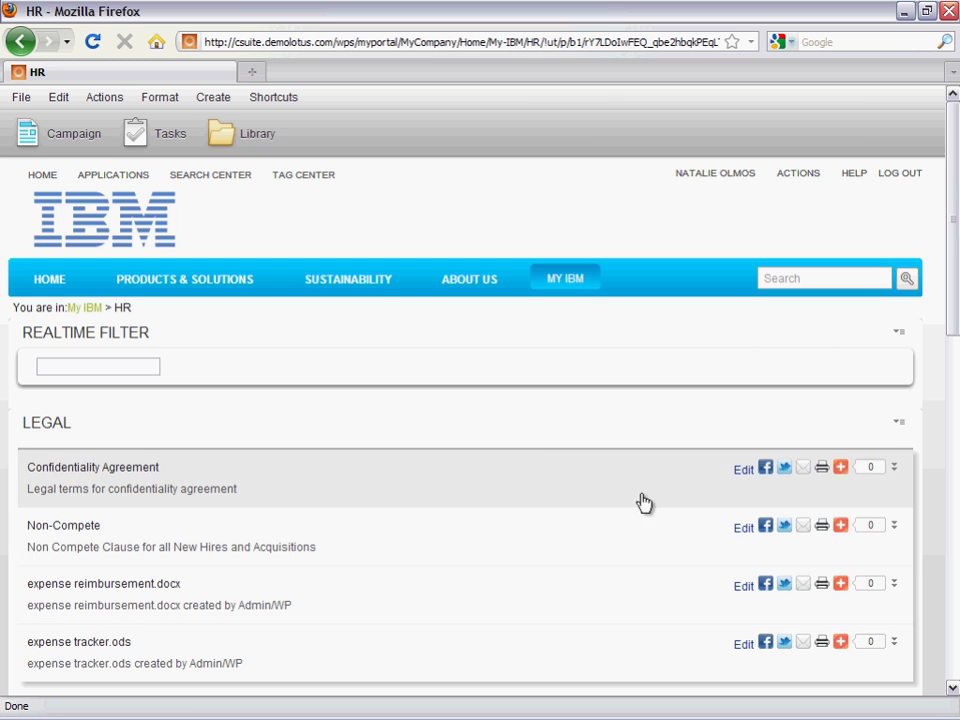
mouse_move(350, 265)
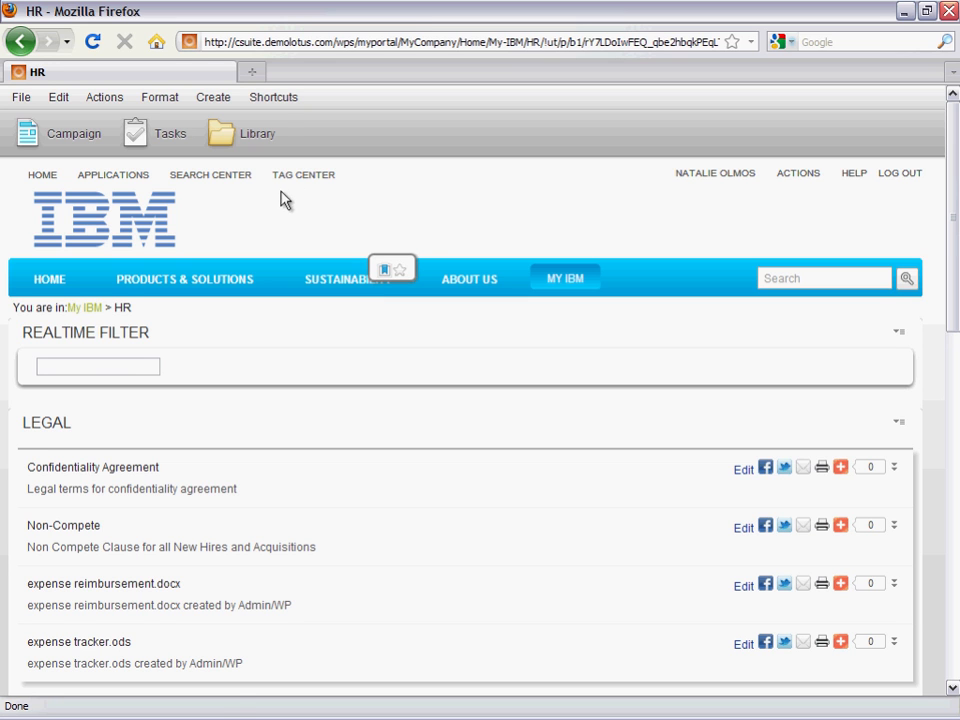
click(258, 101)
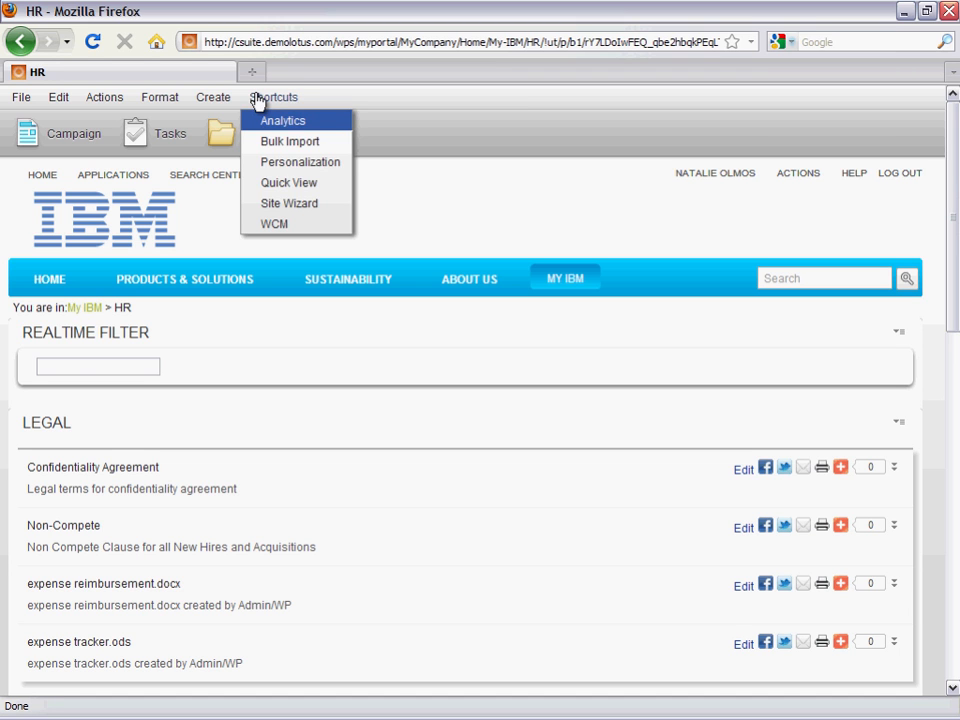
click(258, 224)
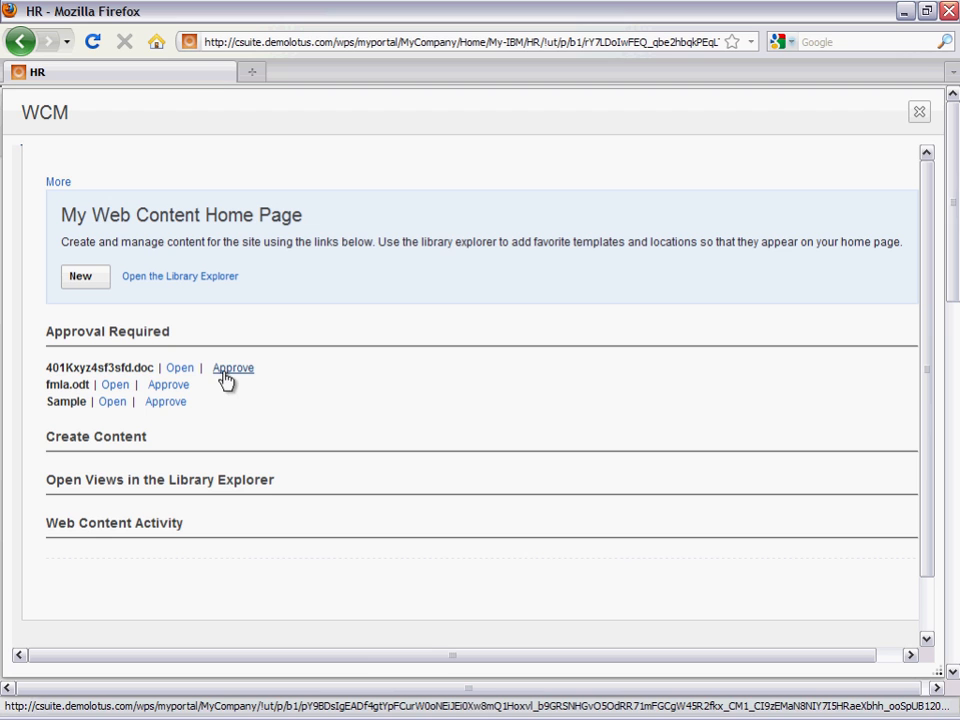
click(184, 370)
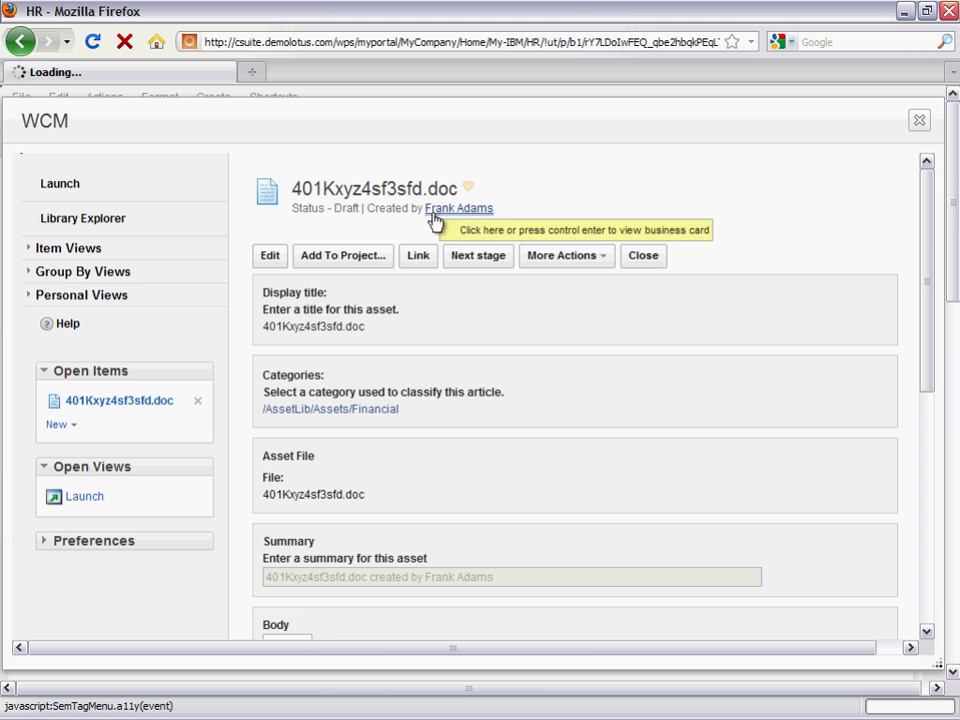
click(270, 257)
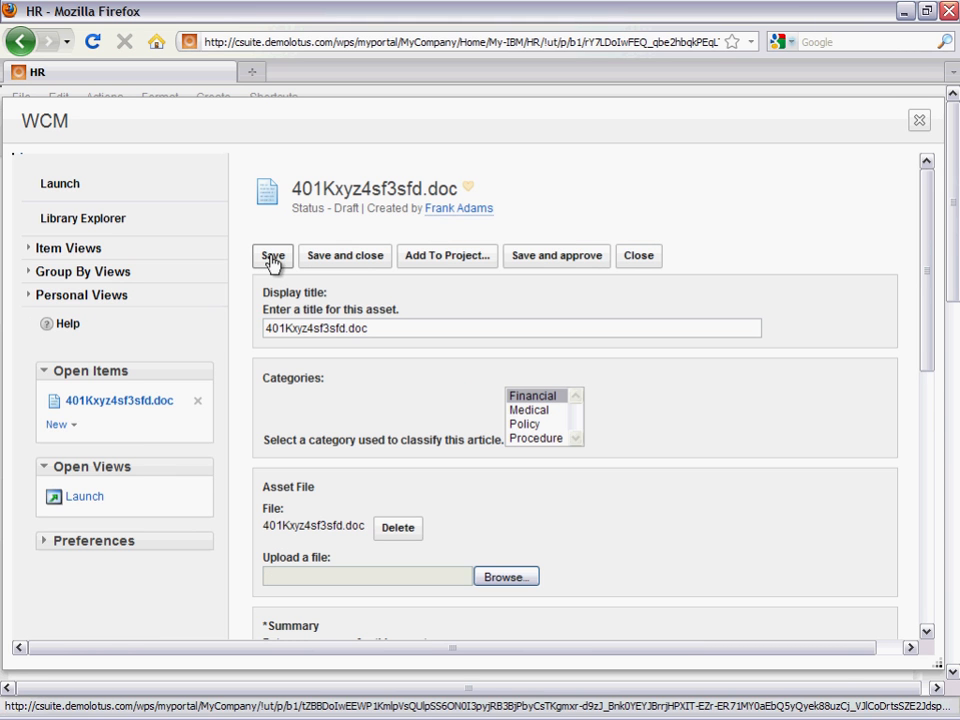
- Set the draft's display title to 401K Policy and assign it both the Policy and Financial categories
click(369, 330)
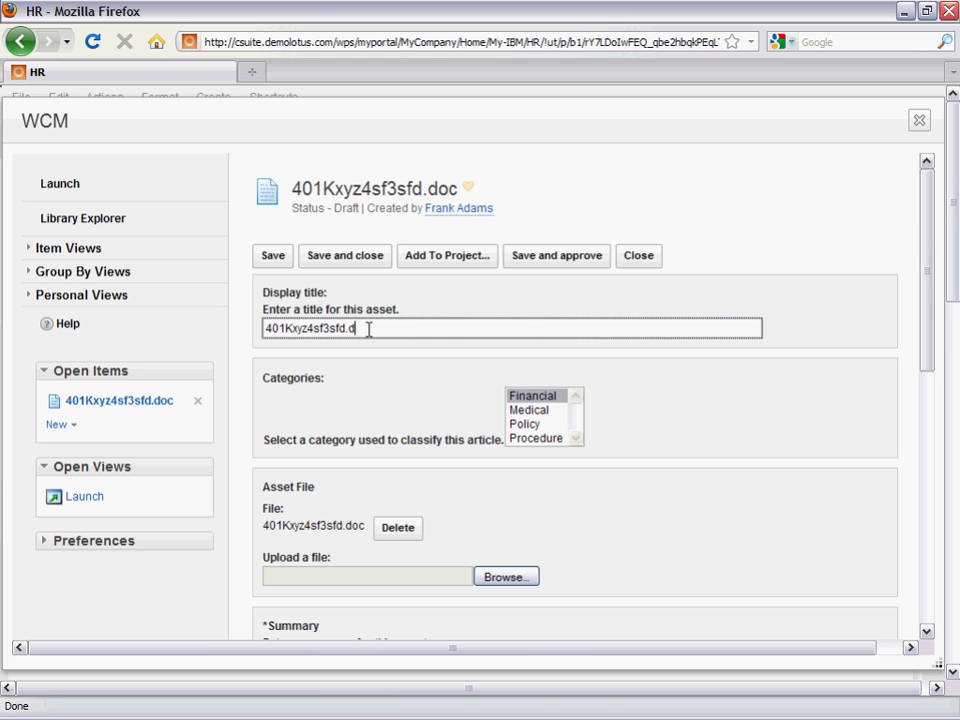
key(BackSpace)
key(BackSpace)
key(BackSpace)
key(BackSpace)
key(BackSpace)
key(BackSpace)
key(BackSpace)
key(BackSpace)
key(BackSpace)
key(BackSpace)
key(BackSpace)
key(BackSpace)
key(BackSpace)
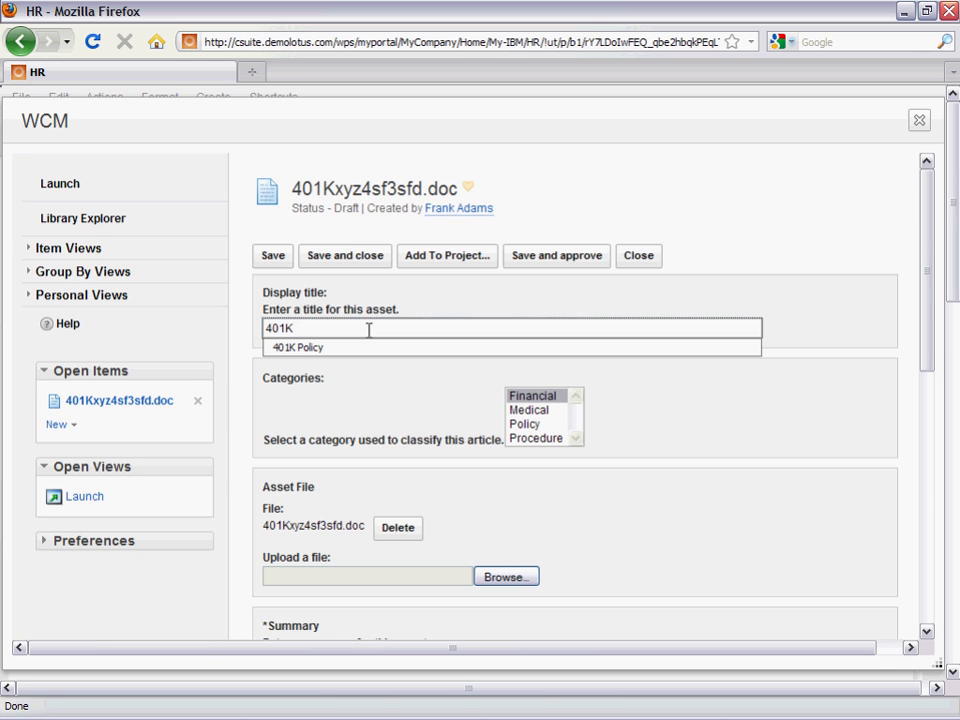
text(Policy)
click(521, 425)
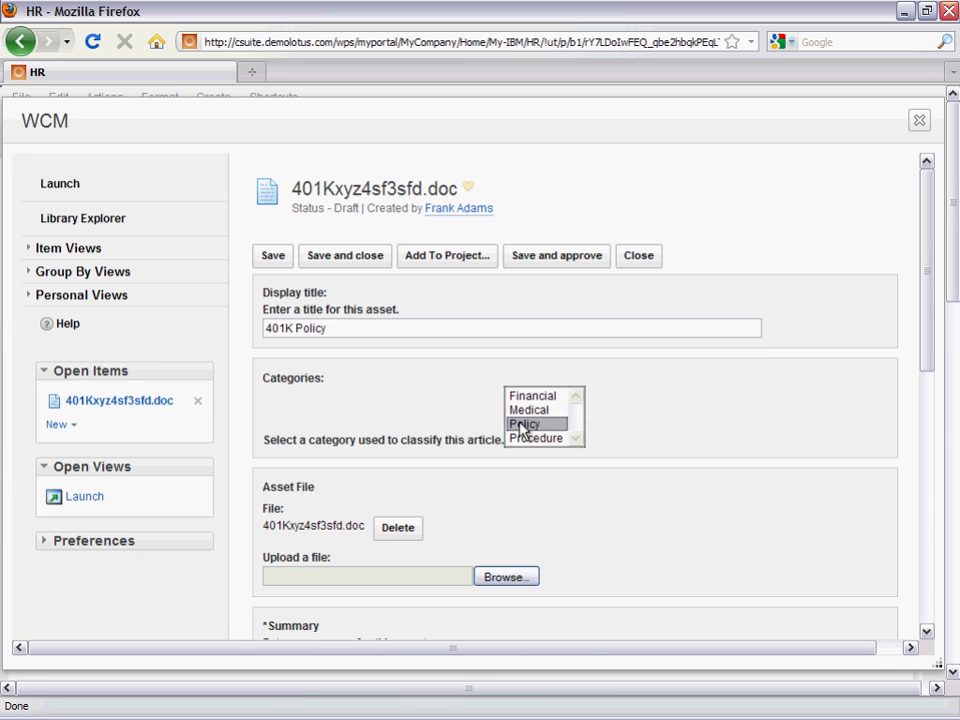
ctrl+click(531, 398)
- Replace the asset's summary with "2011 Corporate Policy for 401K", and save and close the item
drag(927, 295, 949, 440)
drag(520, 325, 250, 336)
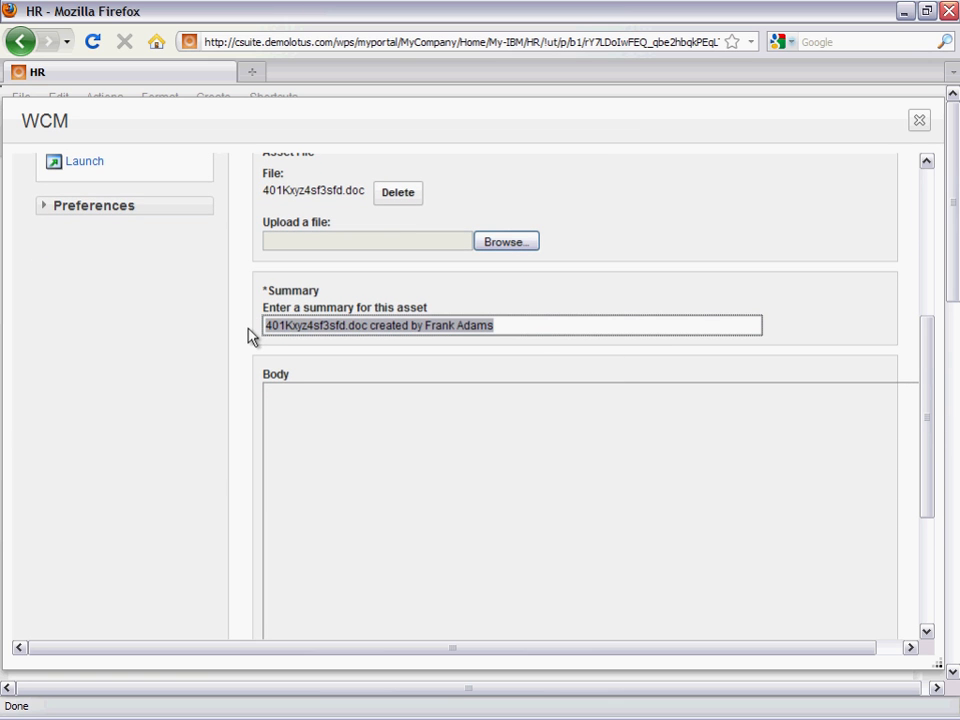
text(201)
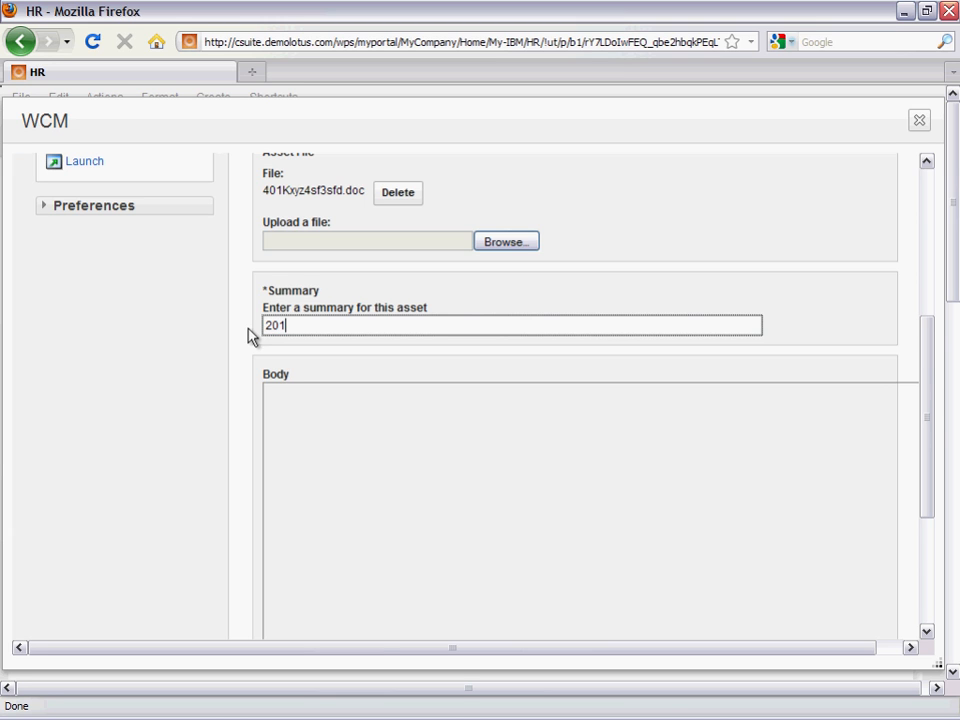
text(1 Corporate Policy for 401K)
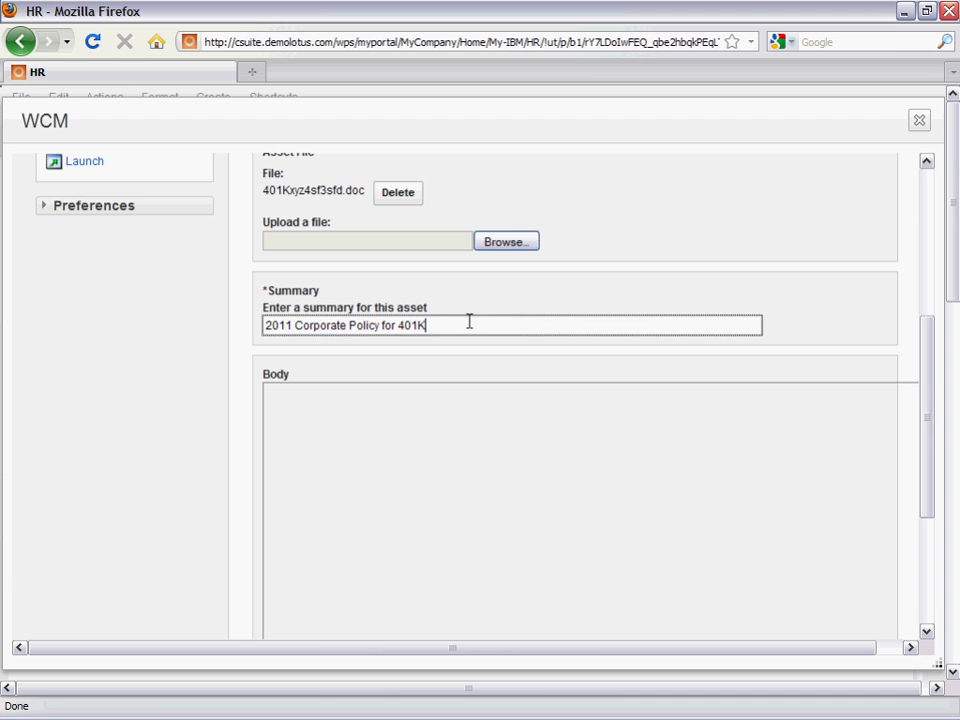
drag(928, 414, 924, 281)
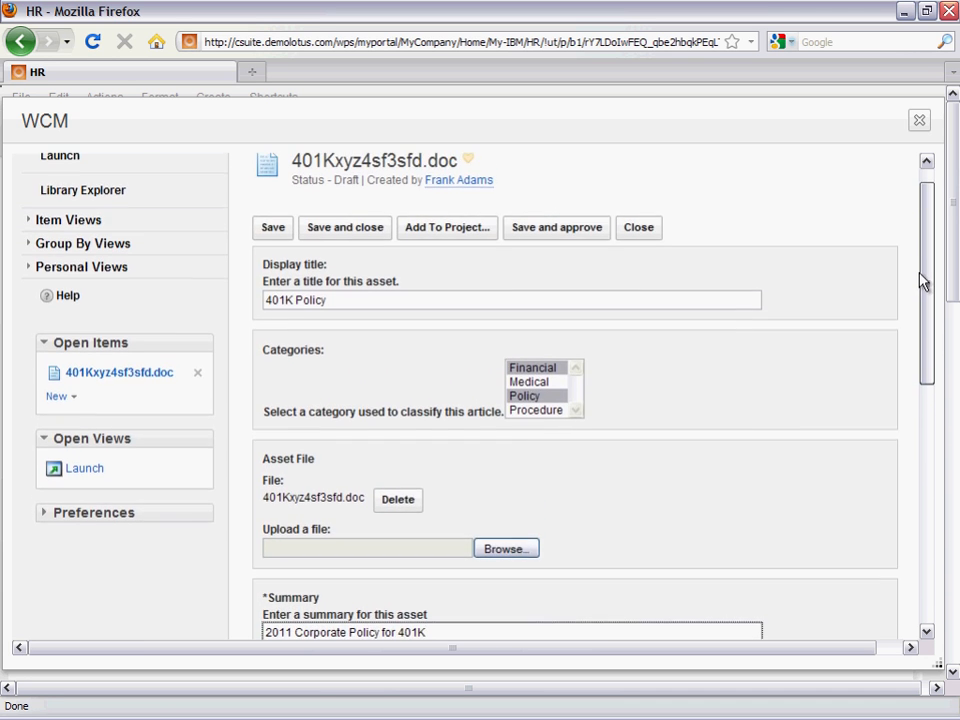
click(352, 232)
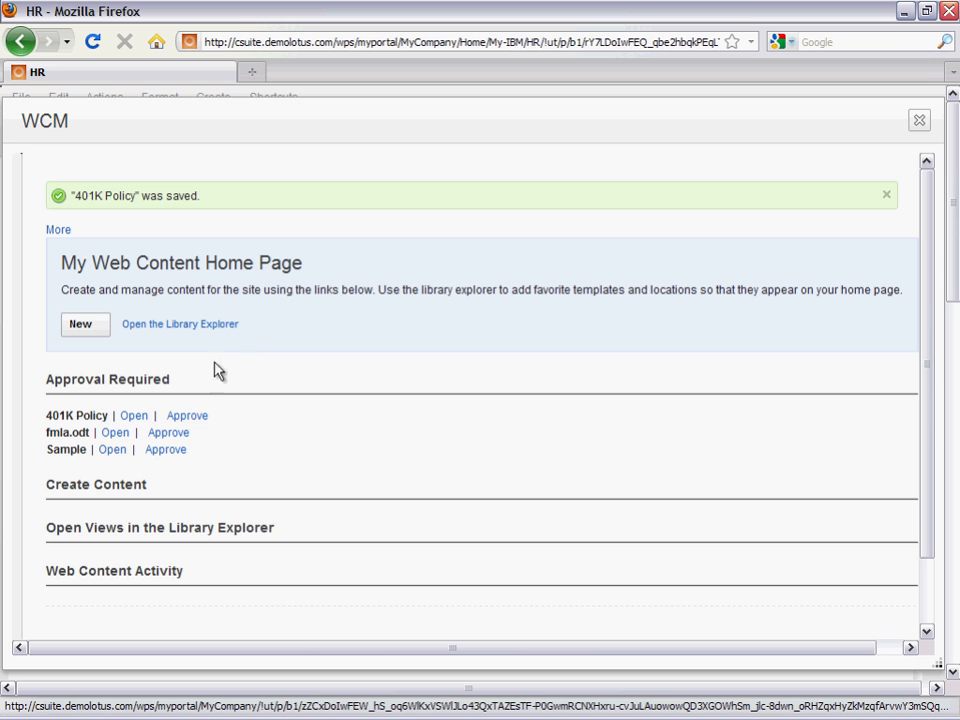
- Approve the 401K Policy item and show its entry in the web content activity
click(178, 422)
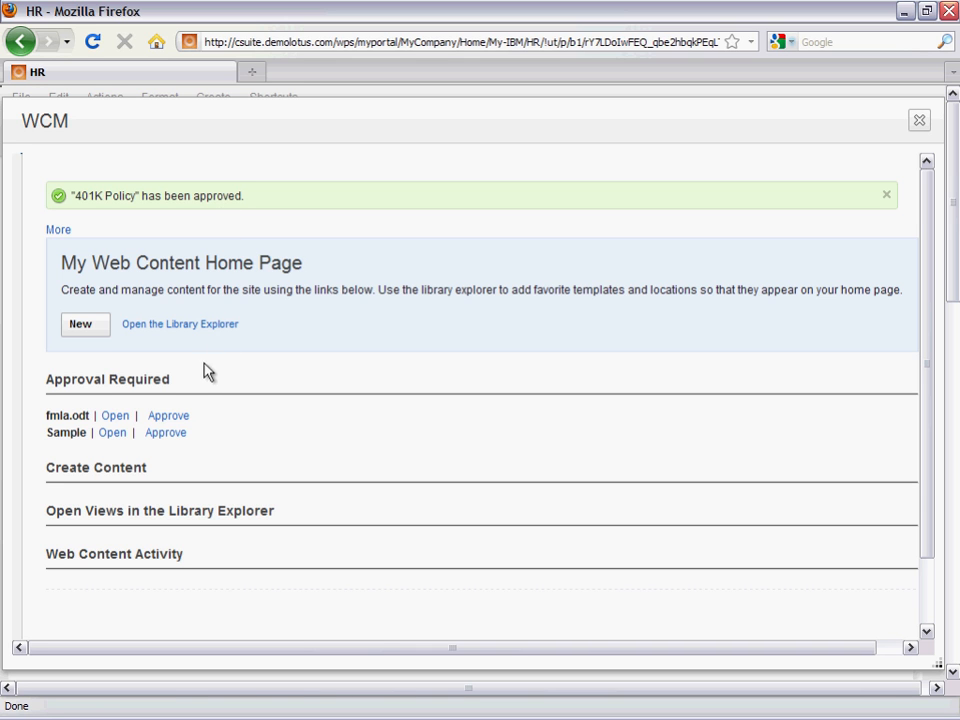
click(190, 416)
click(107, 560)
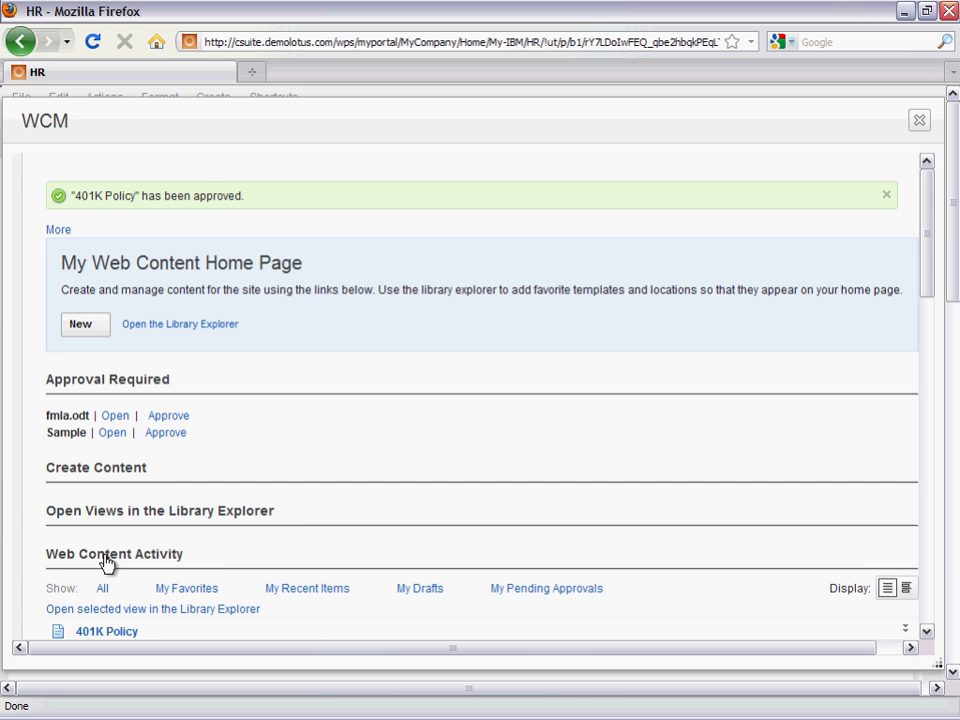
scroll(107, 565, down, 1)
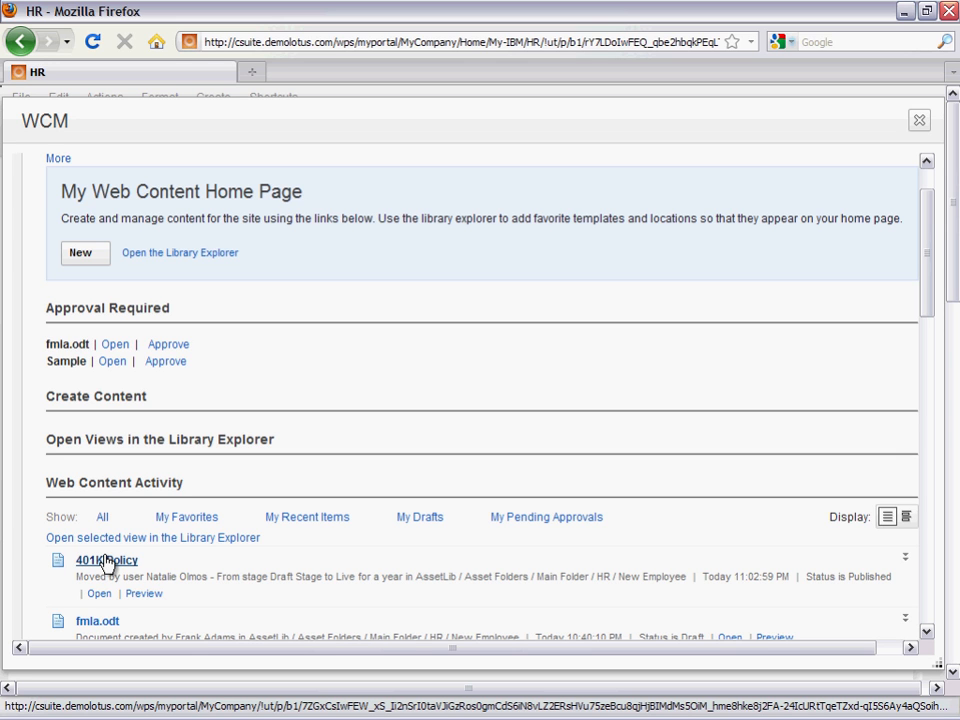
click(107, 560)
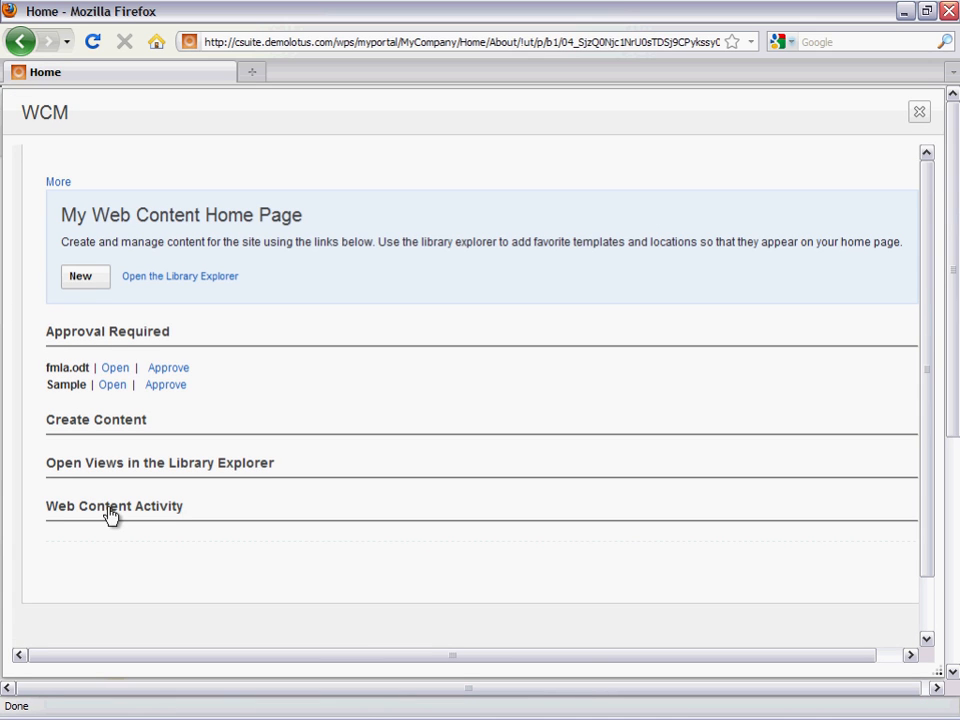
- Open the My Content favorite location in the Library Explorer and go to the New Employee folder under HR
click(110, 465)
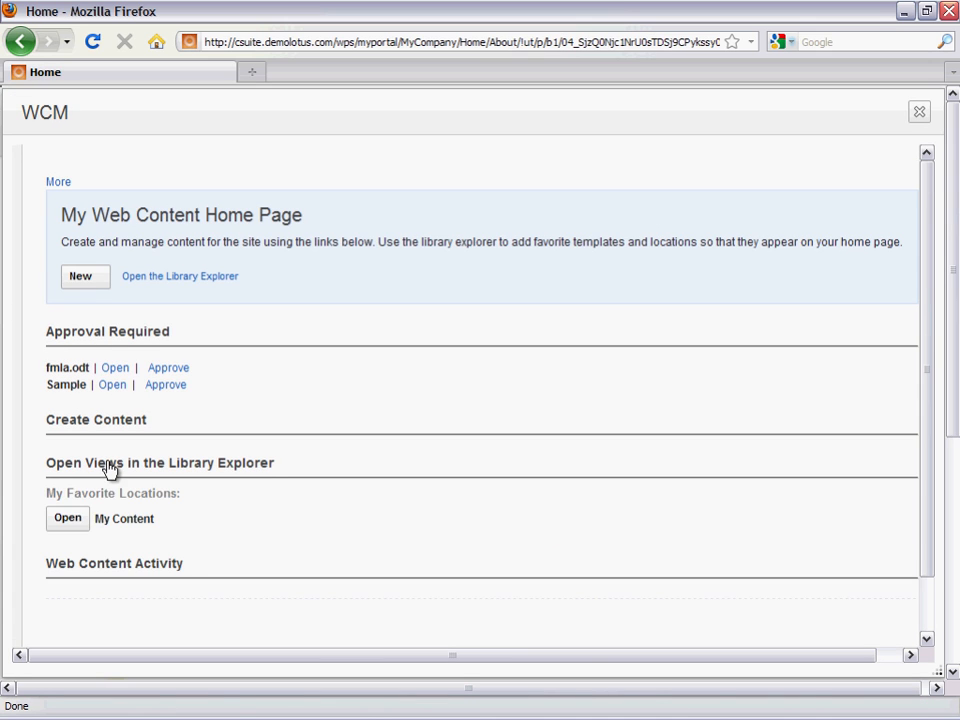
click(66, 520)
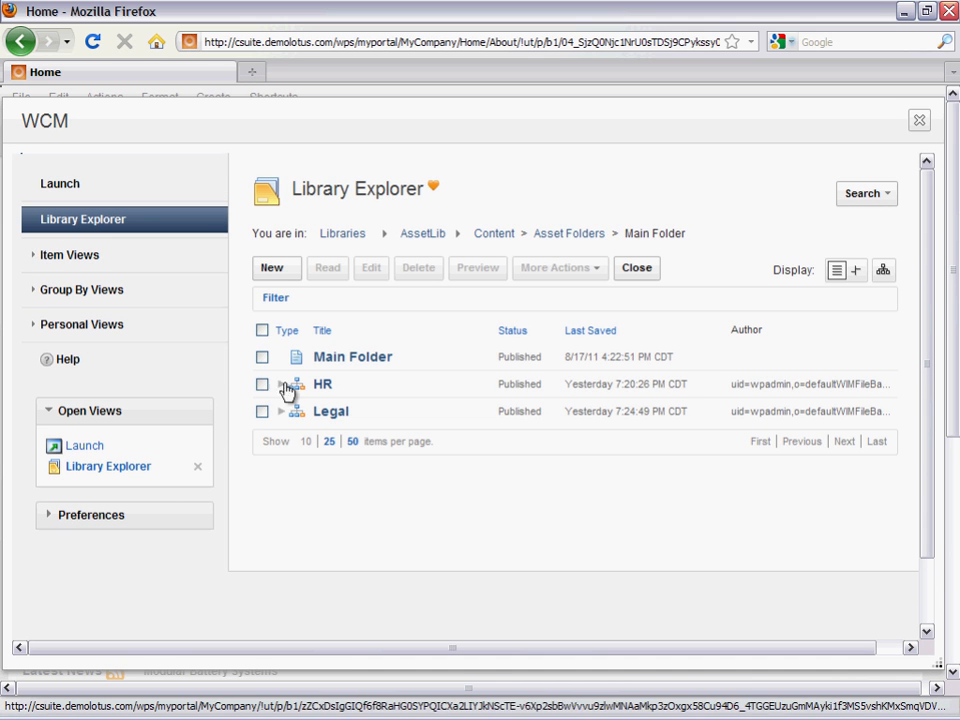
click(320, 386)
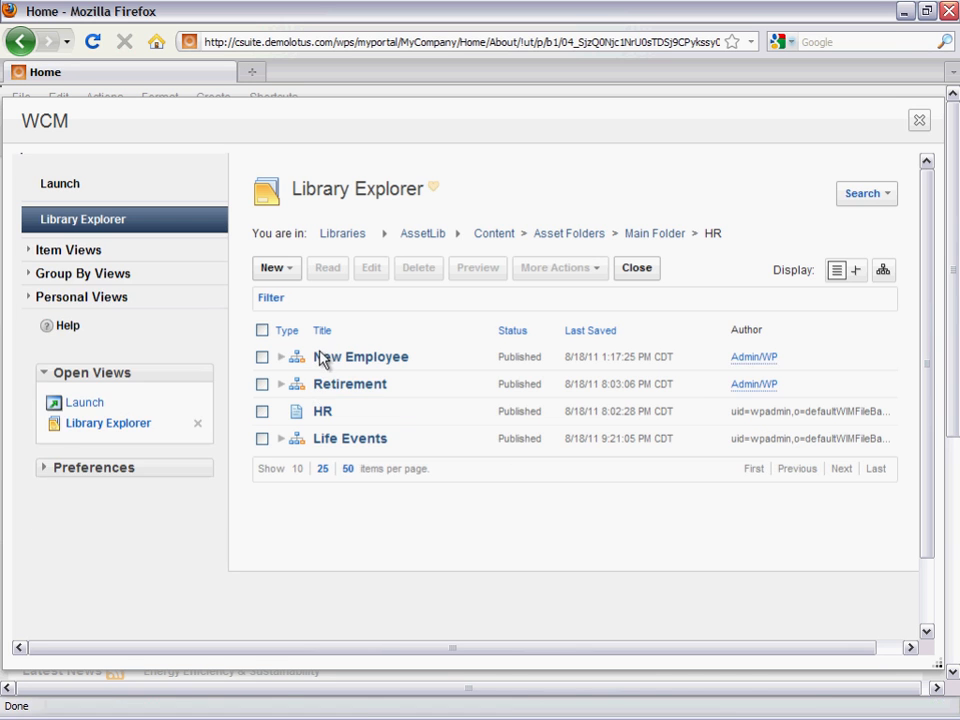
click(319, 364)
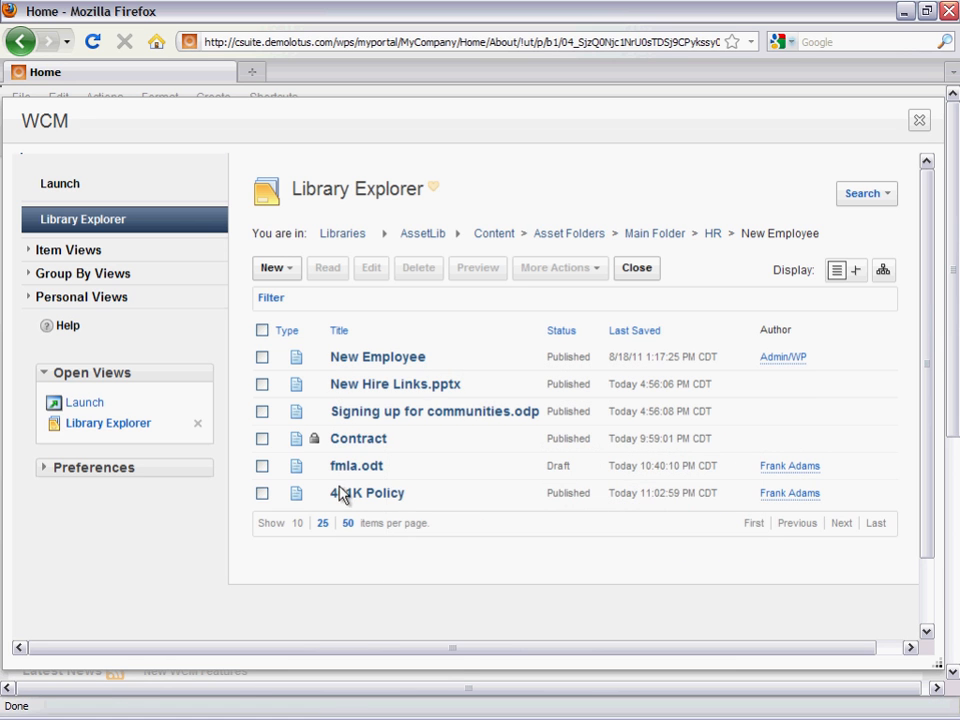
- Open the locked Contract item and examine its lock details, content and update history
mouse_move(343, 497)
mouse_move(314, 440)
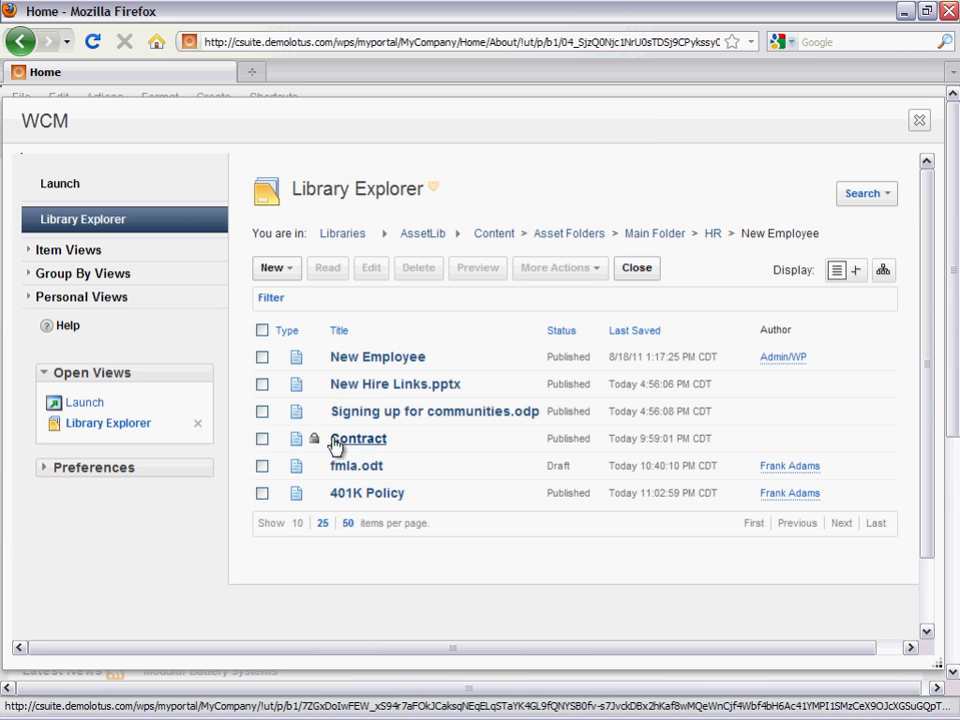
click(343, 446)
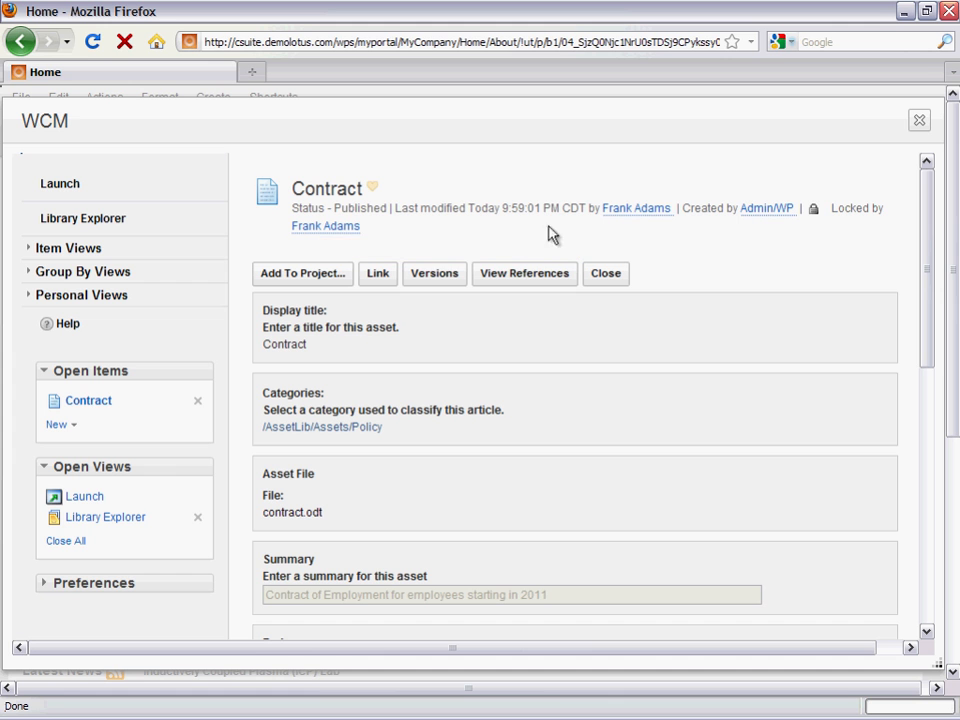
drag(926, 221, 917, 441)
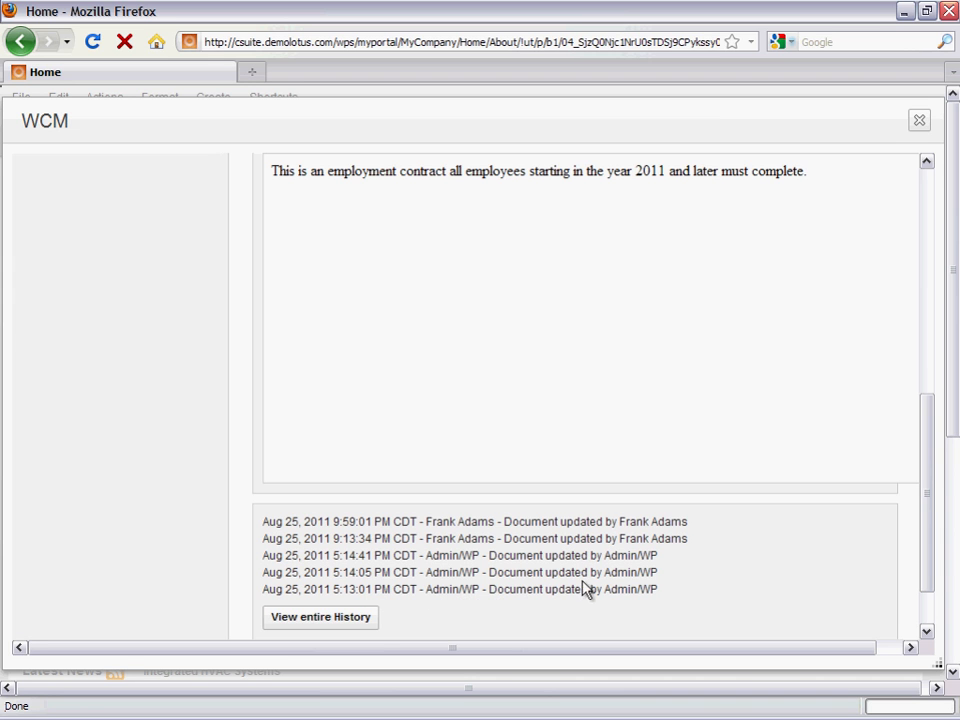
drag(928, 521, 904, 279)
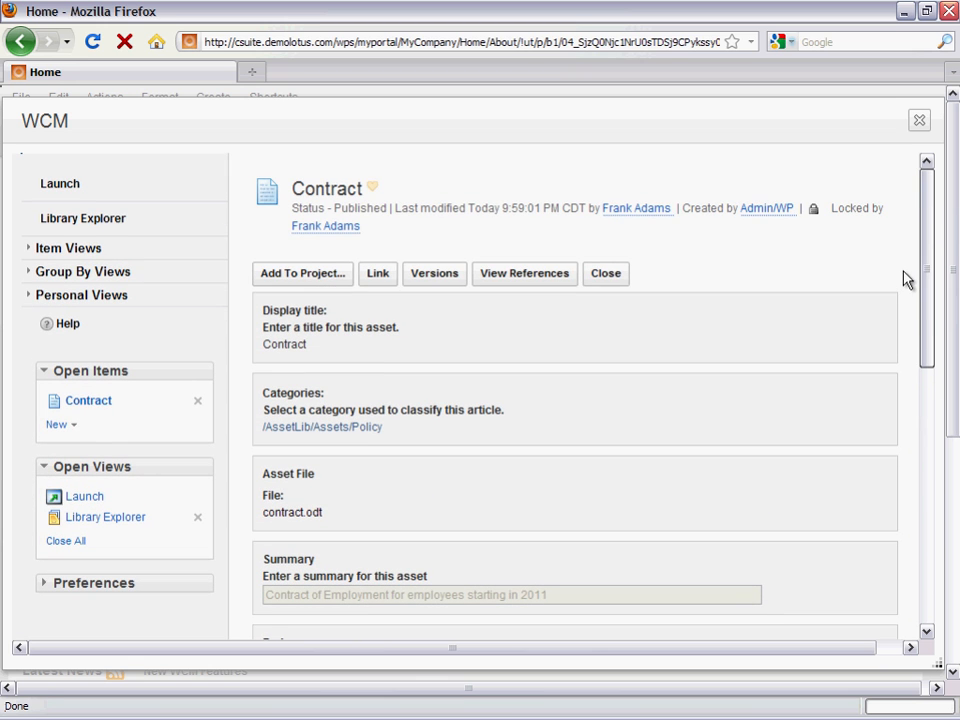
- Close the Contract item and the WCM window, and log out of the site
click(607, 276)
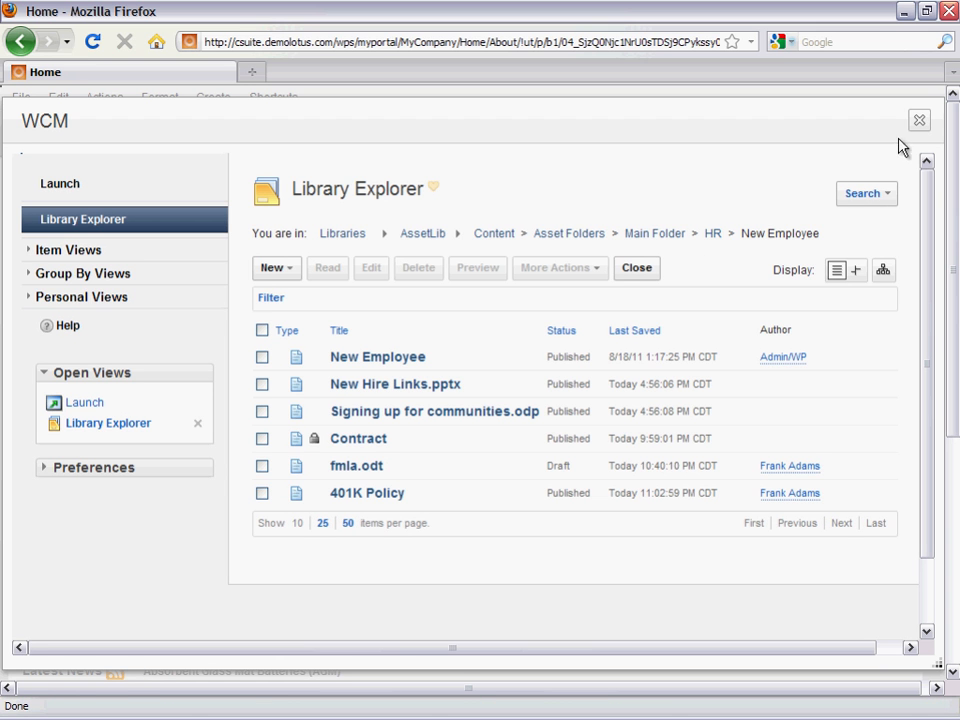
click(919, 123)
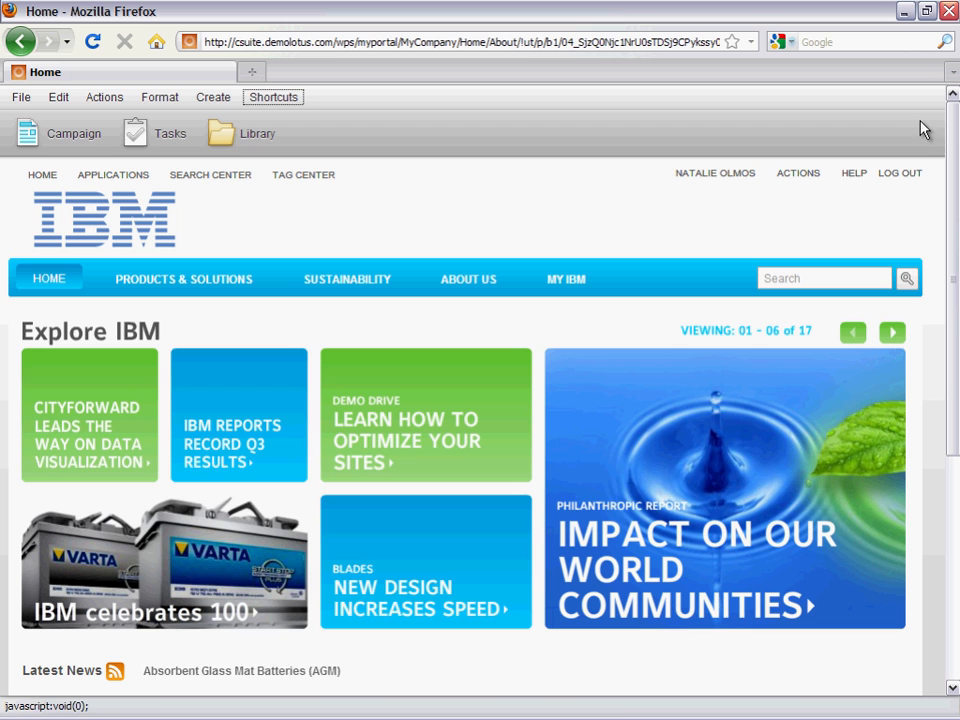
click(900, 176)
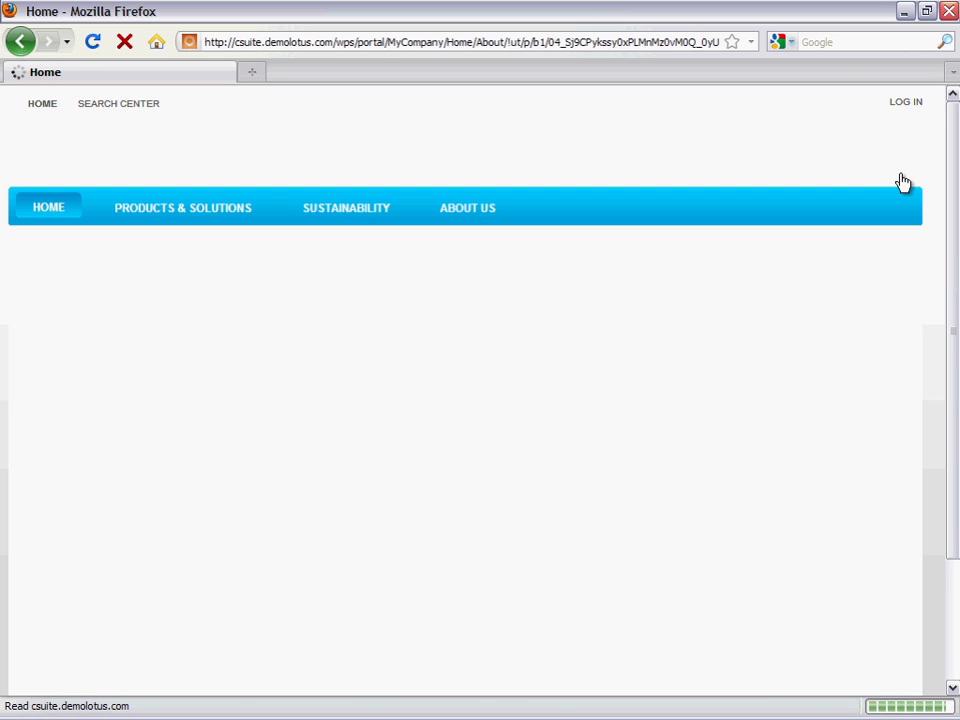